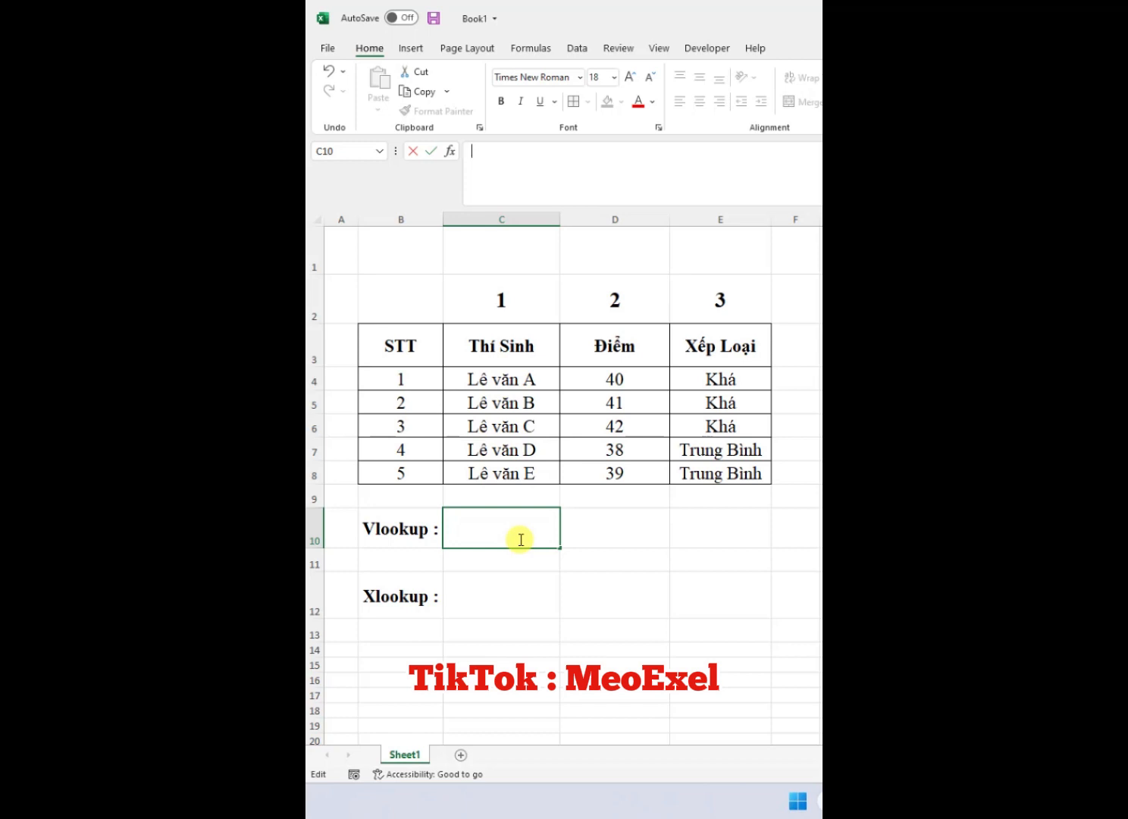
left_click(525, 569)
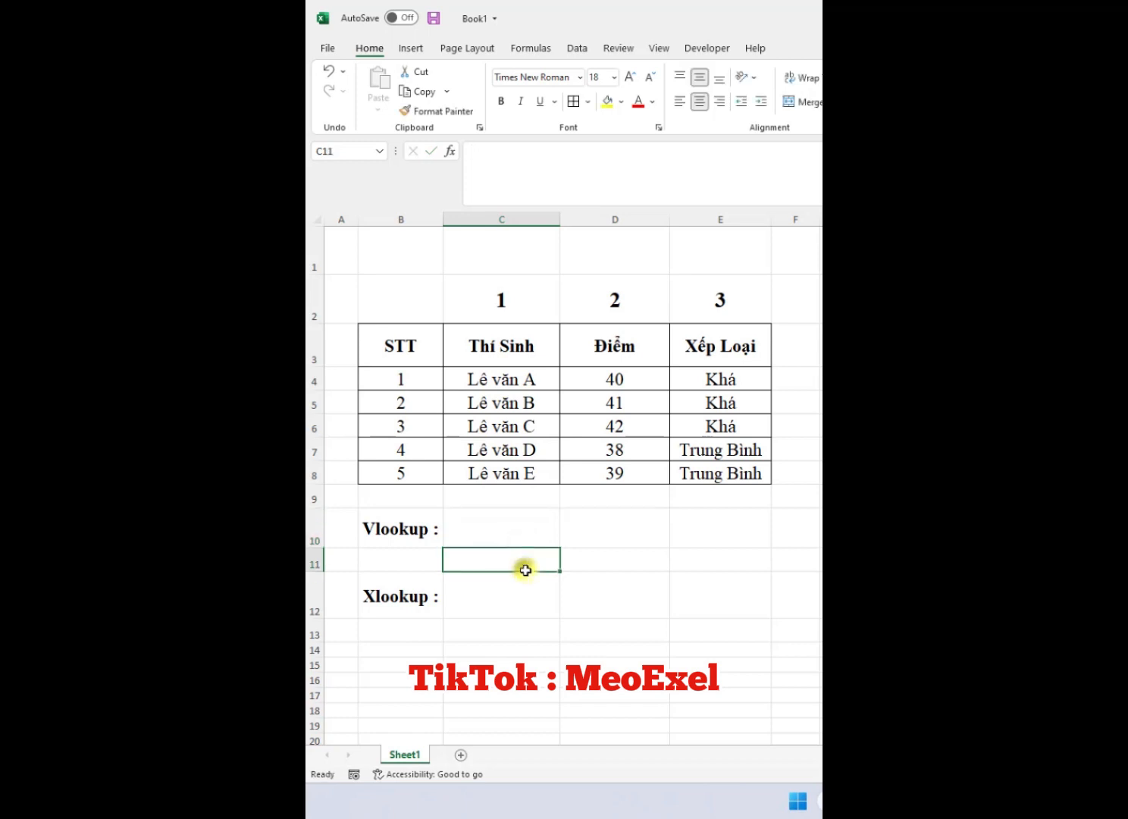
left_click(516, 525)
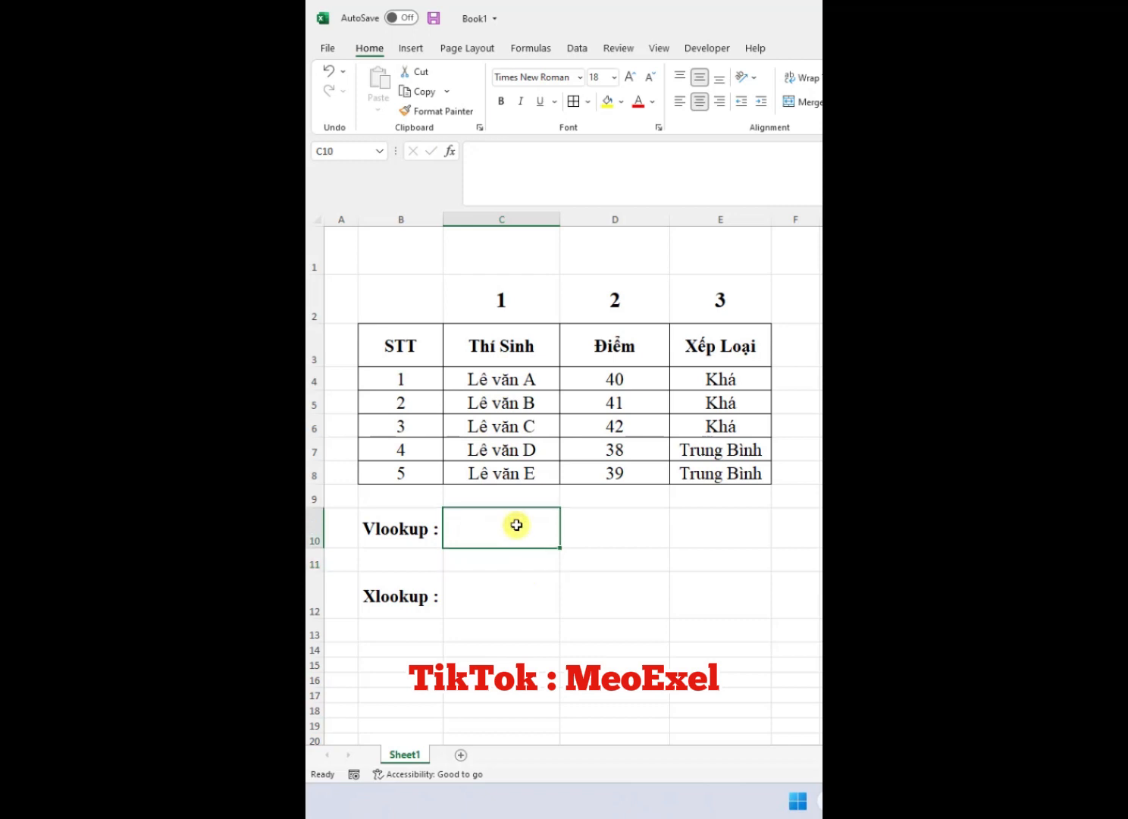
left_click(526, 375)
left_click(712, 380)
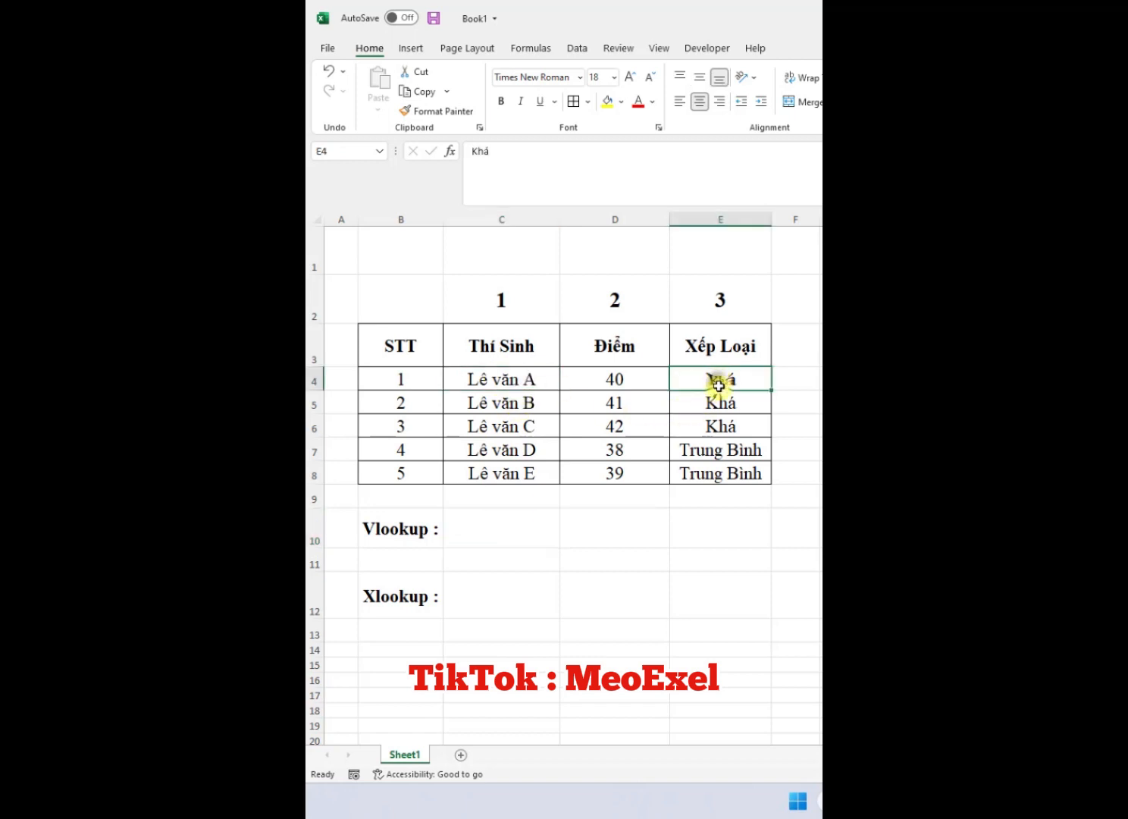
Step: Begin a VLOOKUP formula in cell C10 with the first candidate's full name in quotes as the lookup value
left_click(502, 529)
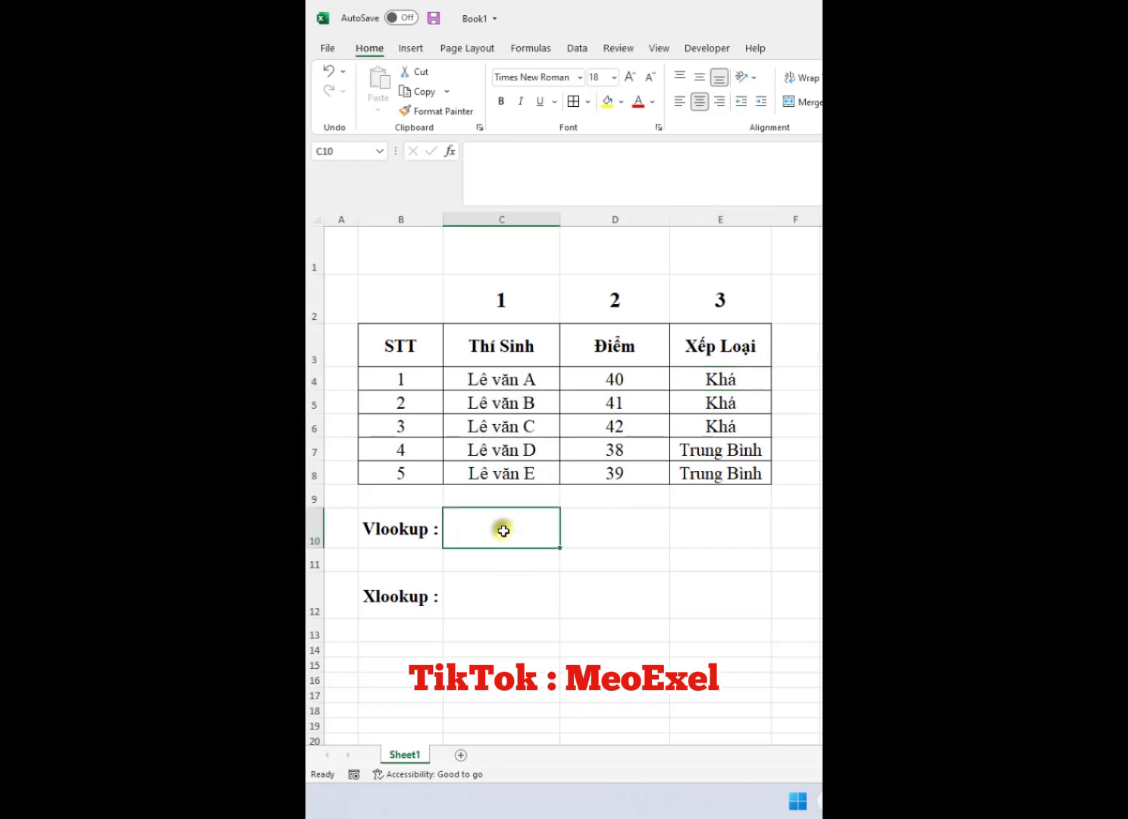
type("=vl")
key("Tab")
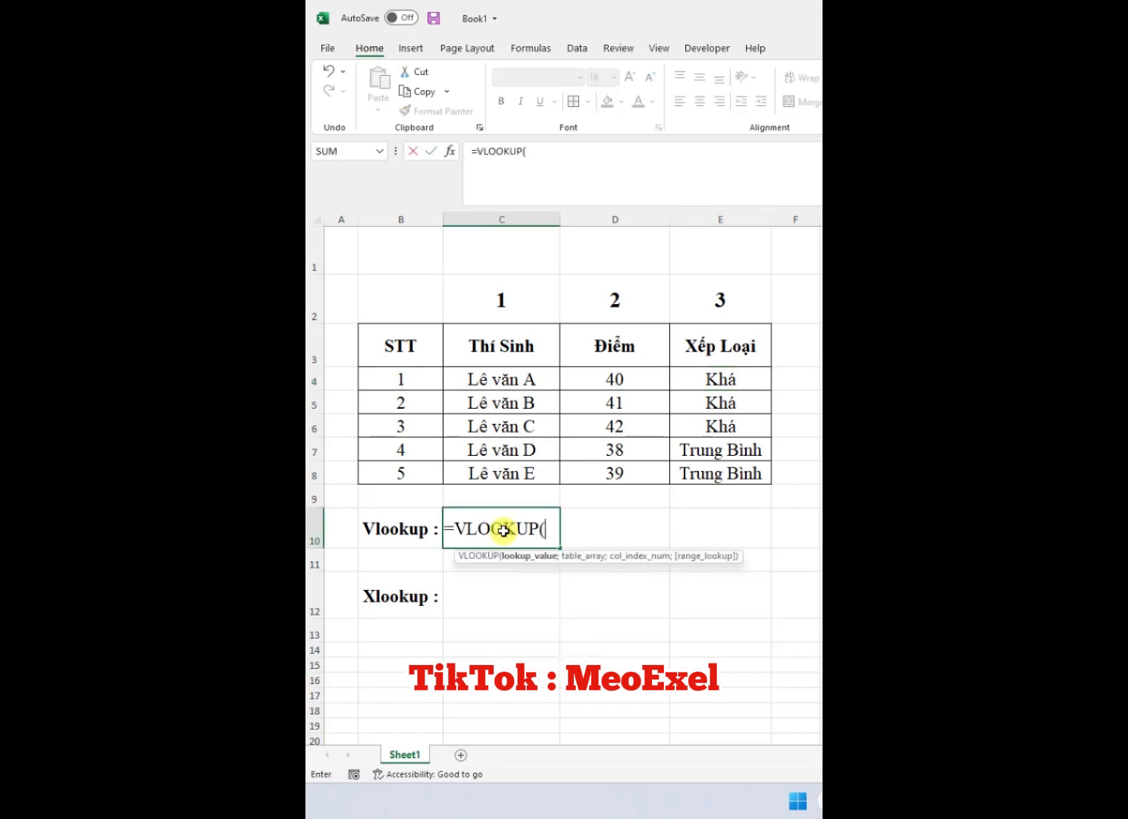
type("\"\"")
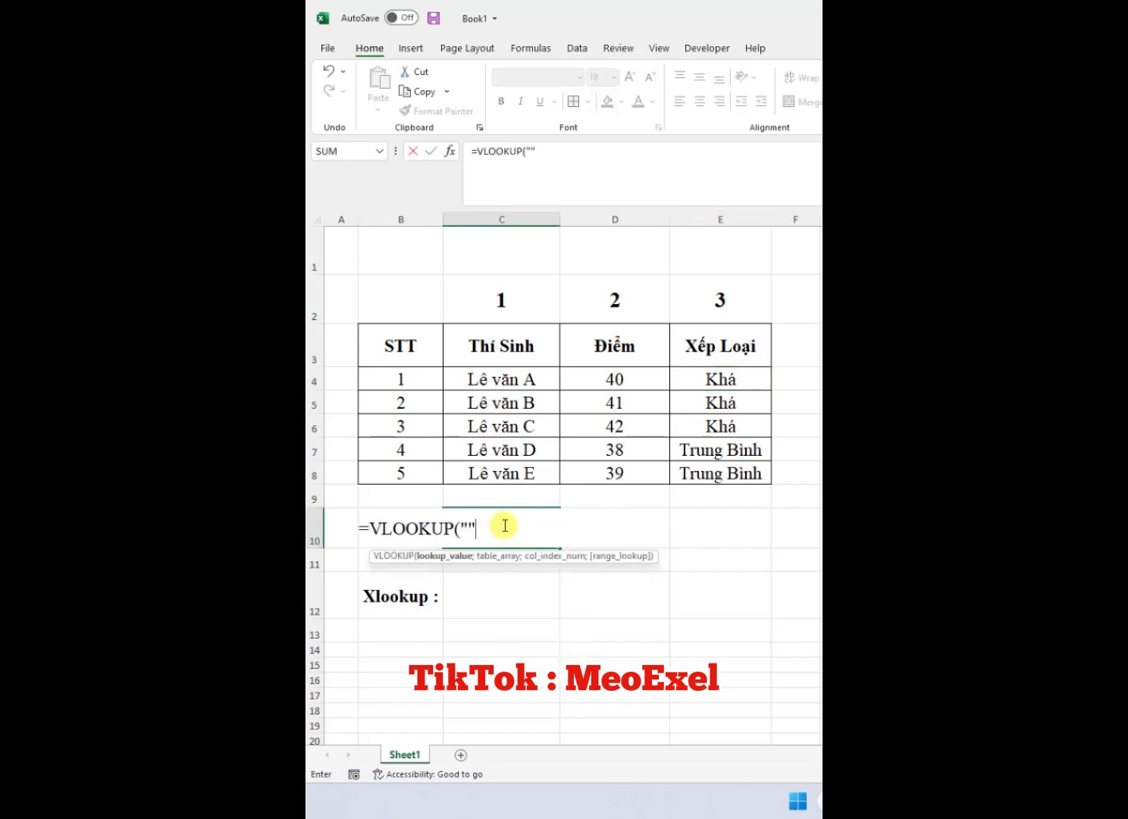
left_click(530, 151)
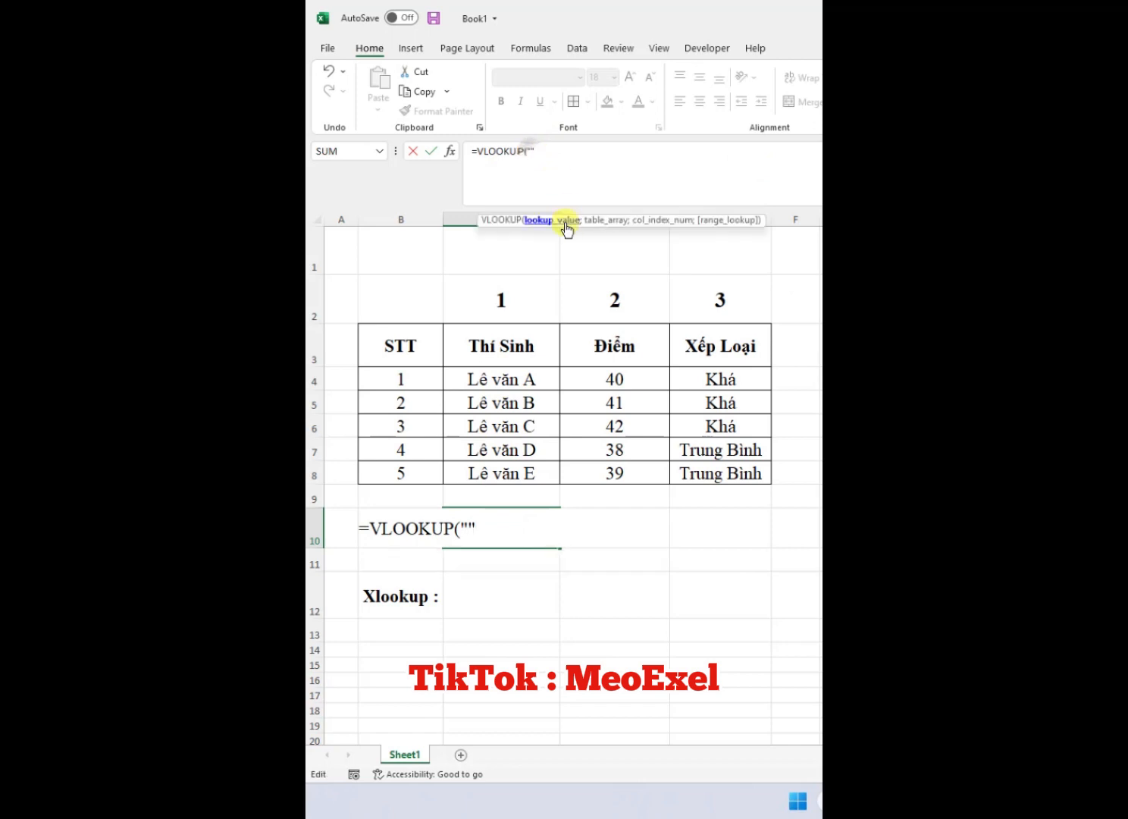
type("Lê va")
type("n A")
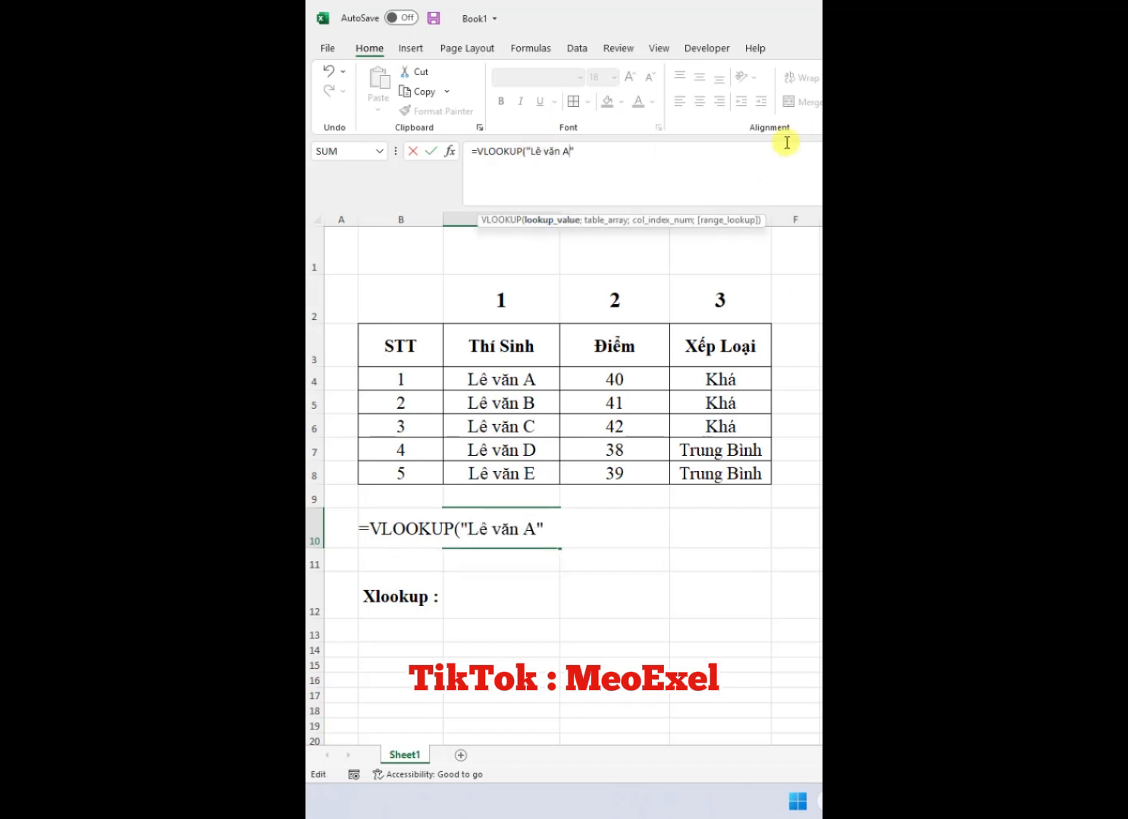
type(";")
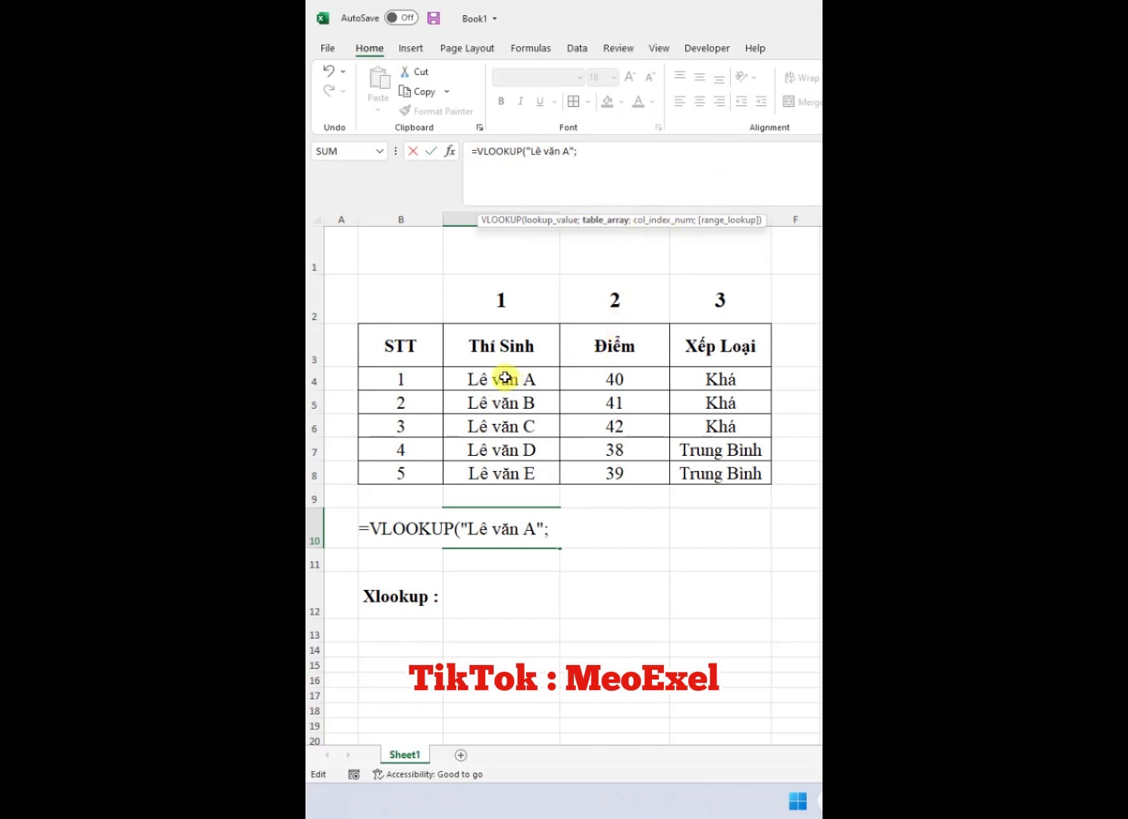
Step: Complete the VLOOKUP in C10 with table range C4:E8, column index 3 and range lookup 0
left_click_drag(478, 377, 720, 476)
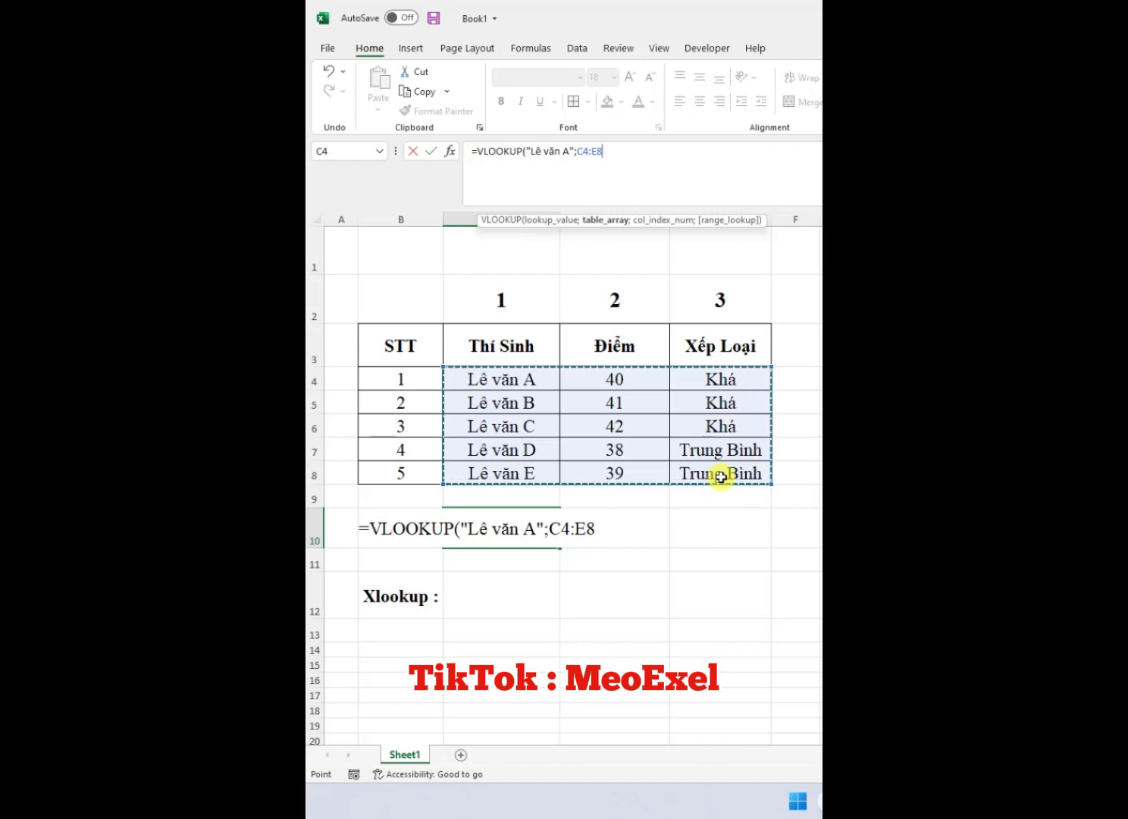
type(";")
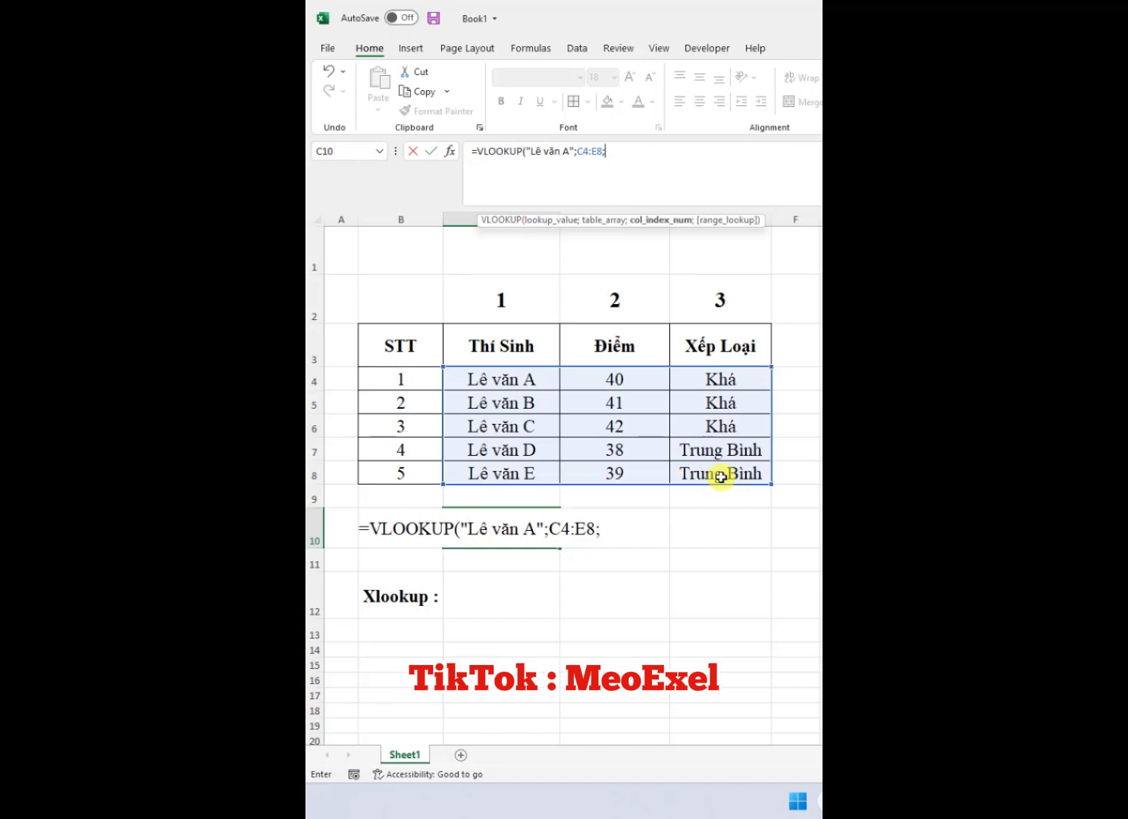
type("3;")
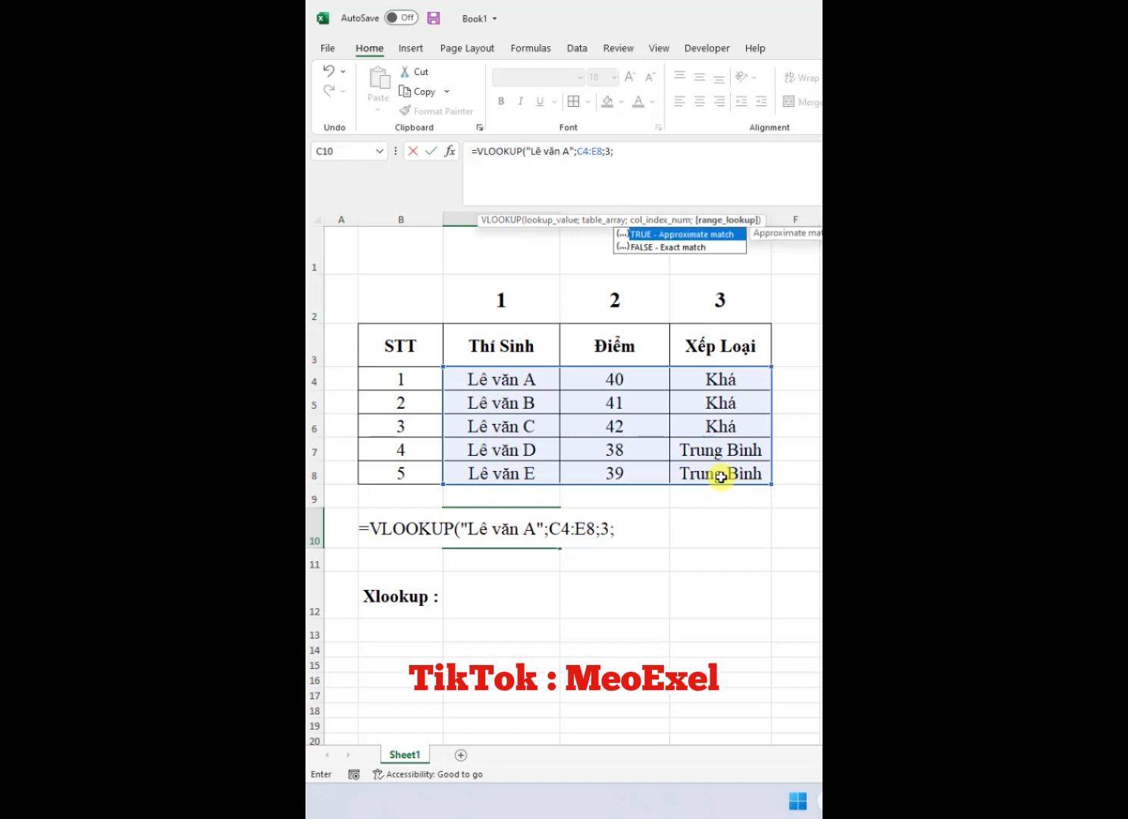
type("0)")
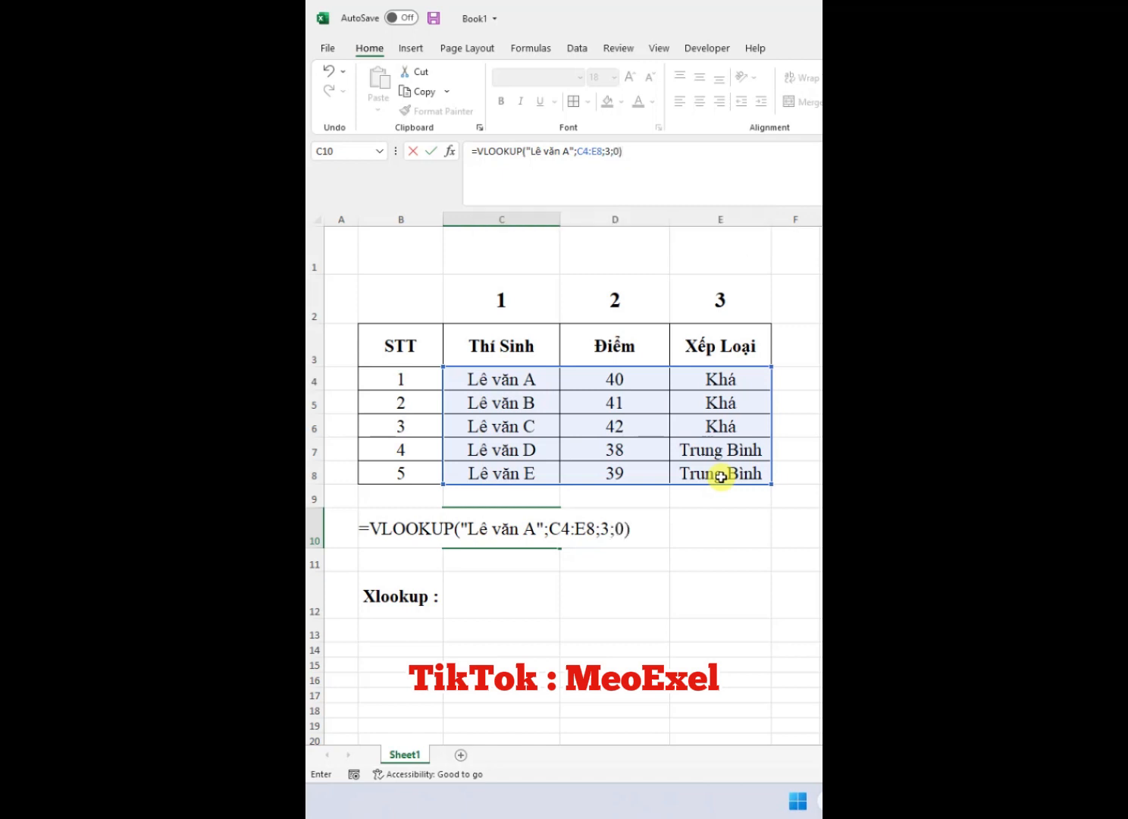
key("Return")
left_click(533, 529)
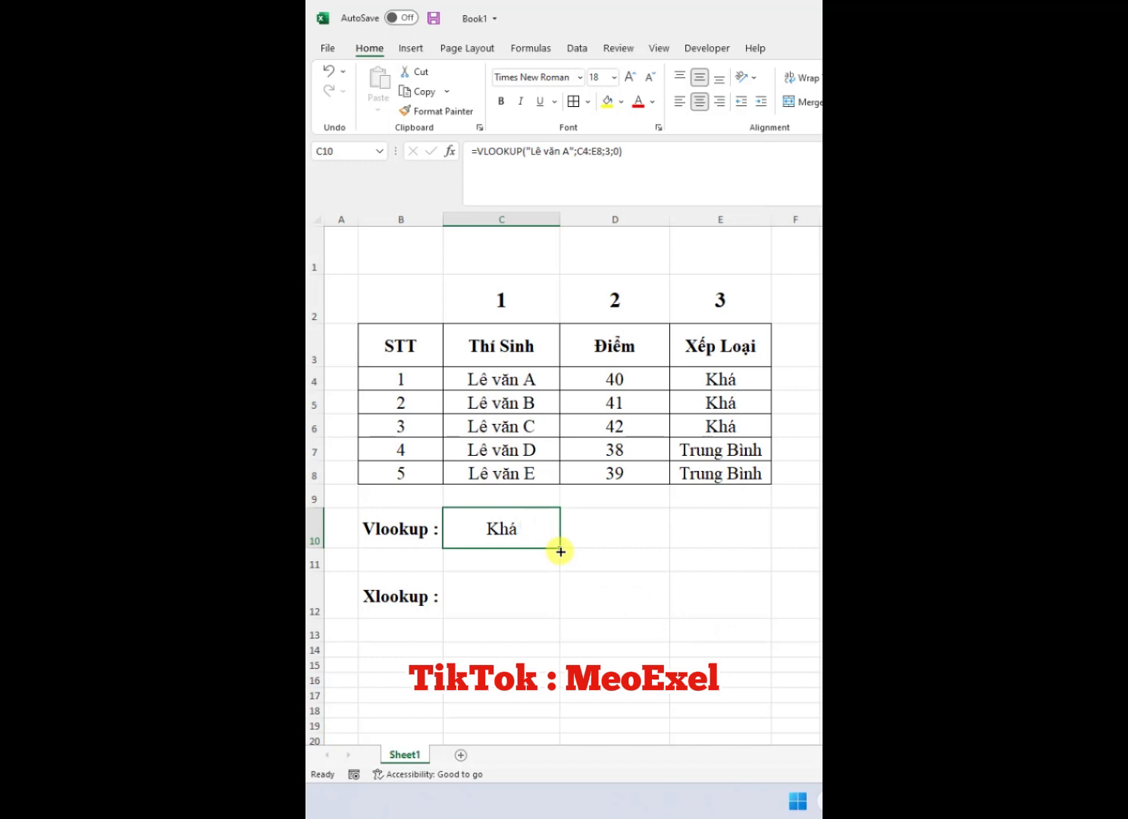
Step: Begin an XLOOKUP formula in cell C12 with the first candidate's full name in quotes as the lookup value
left_click(512, 592)
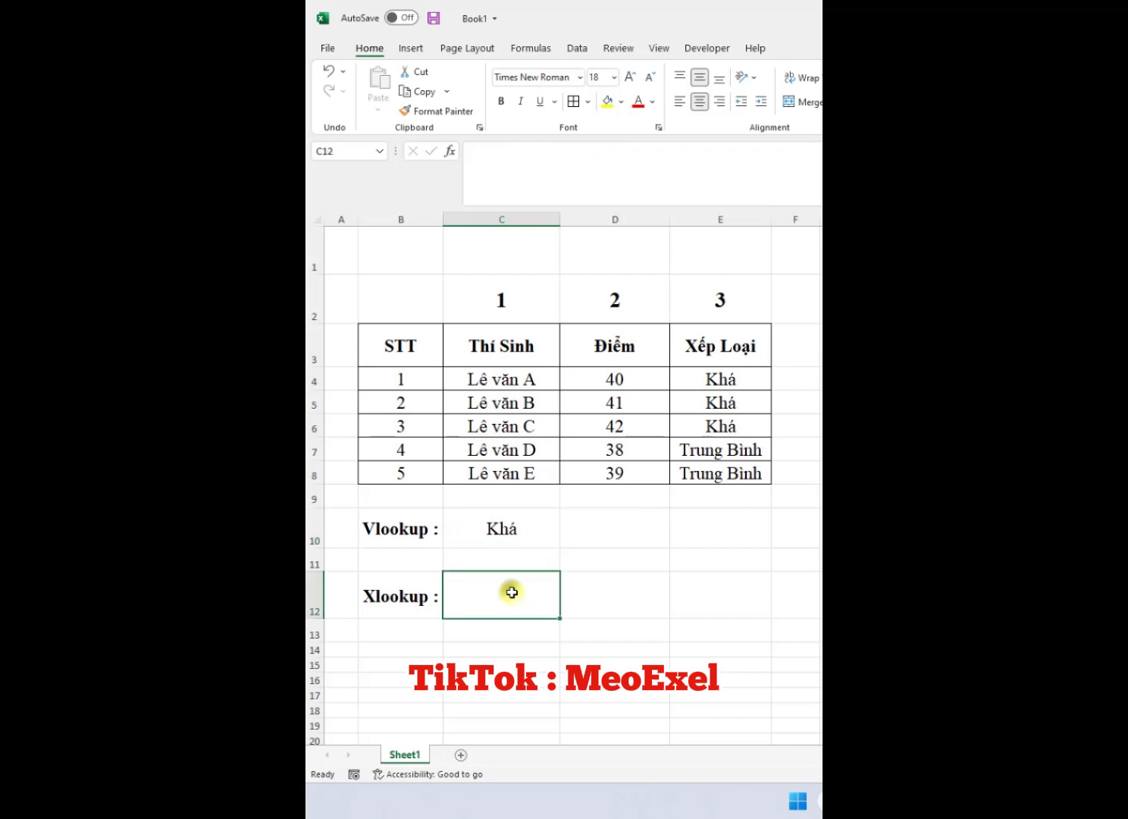
type("=")
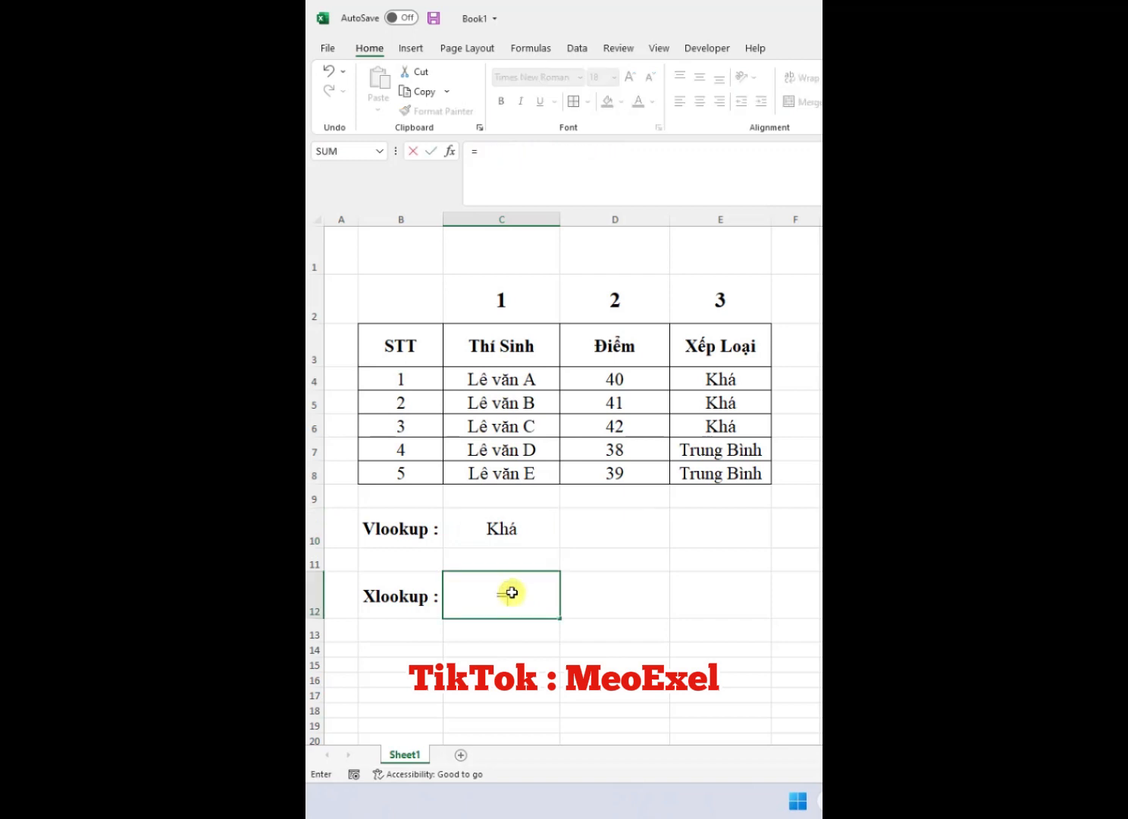
type("xlo")
key("Tab")
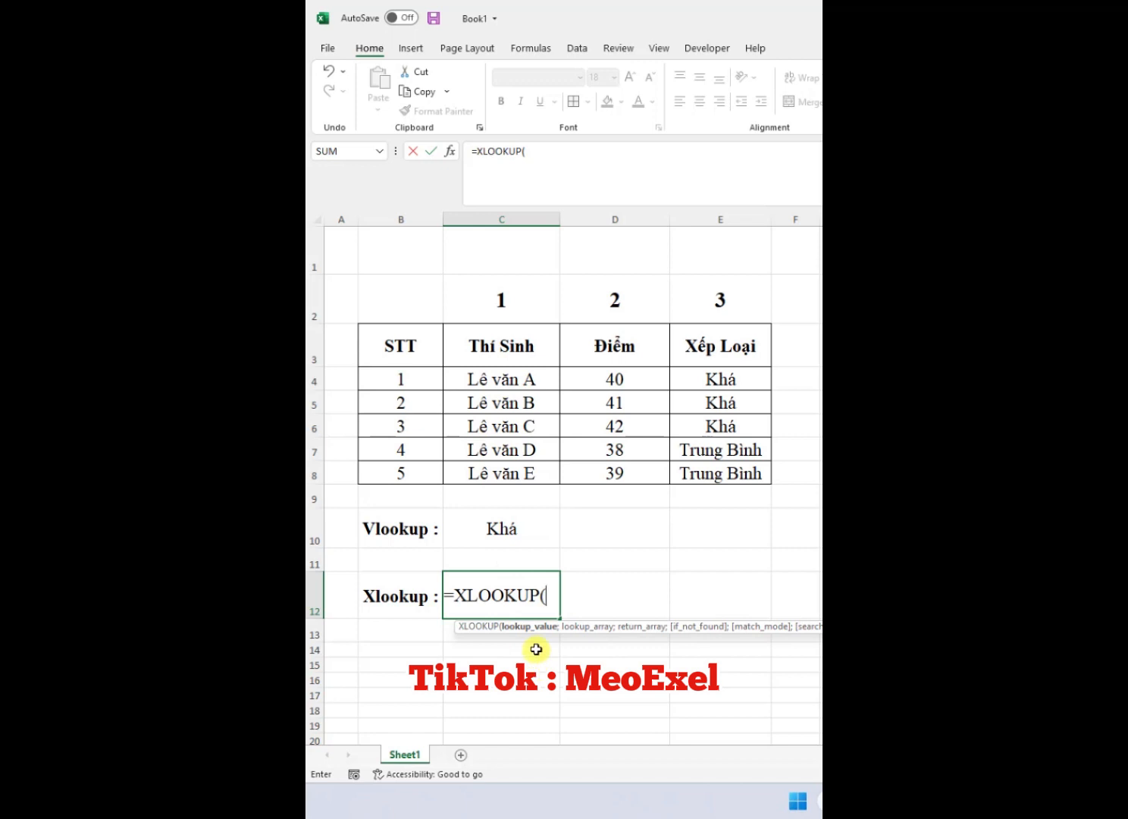
type("\"\"")
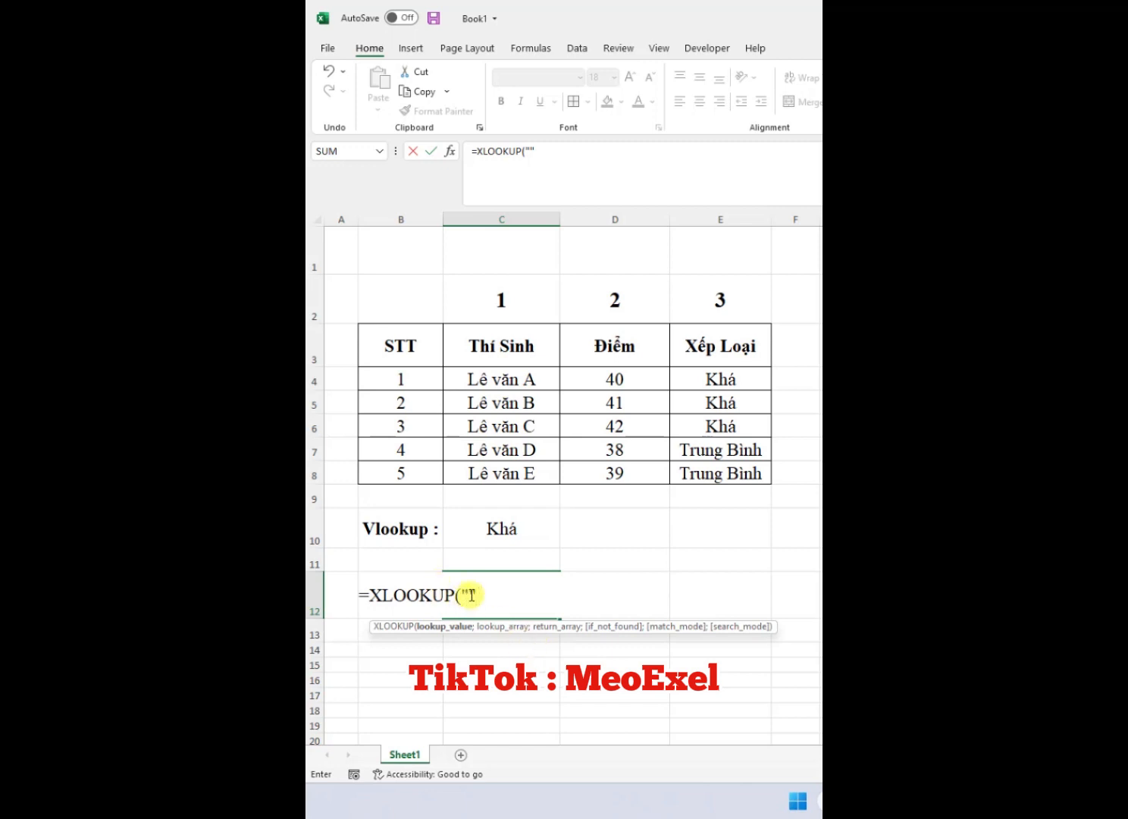
left_click(472, 595)
type("Lê văn A")
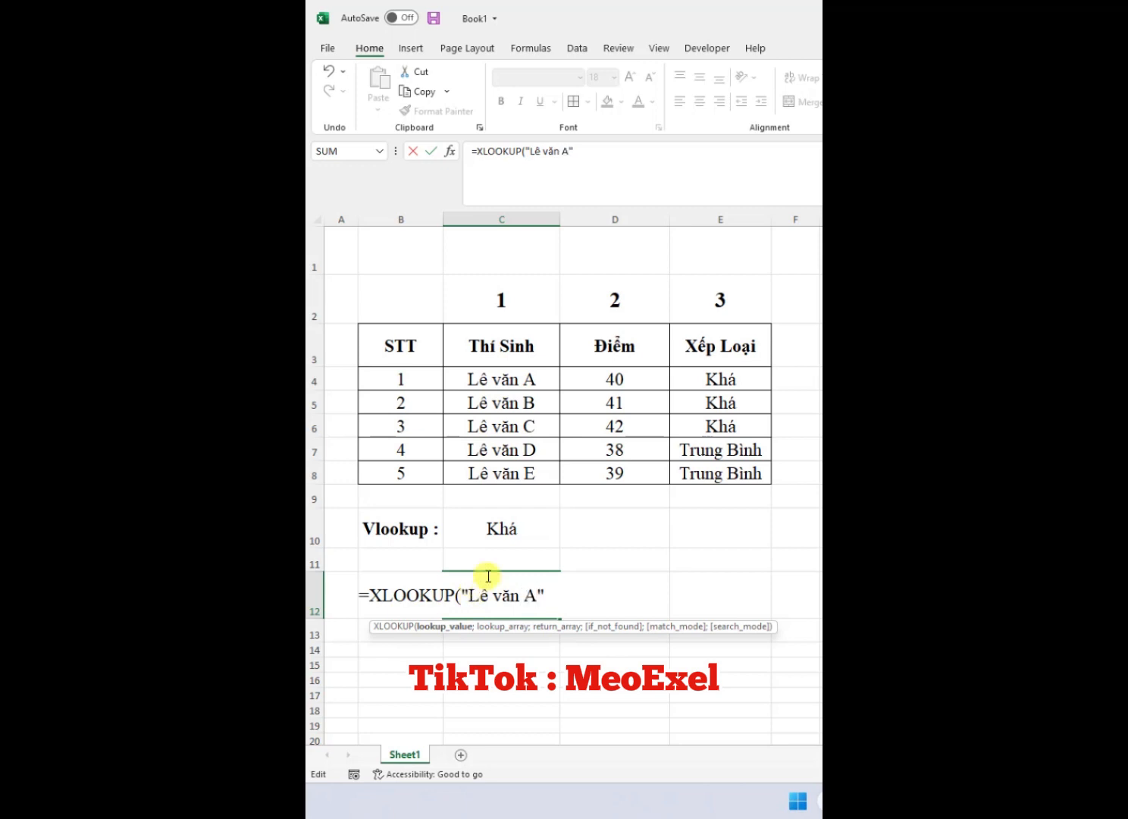
left_click(631, 166)
type(";")
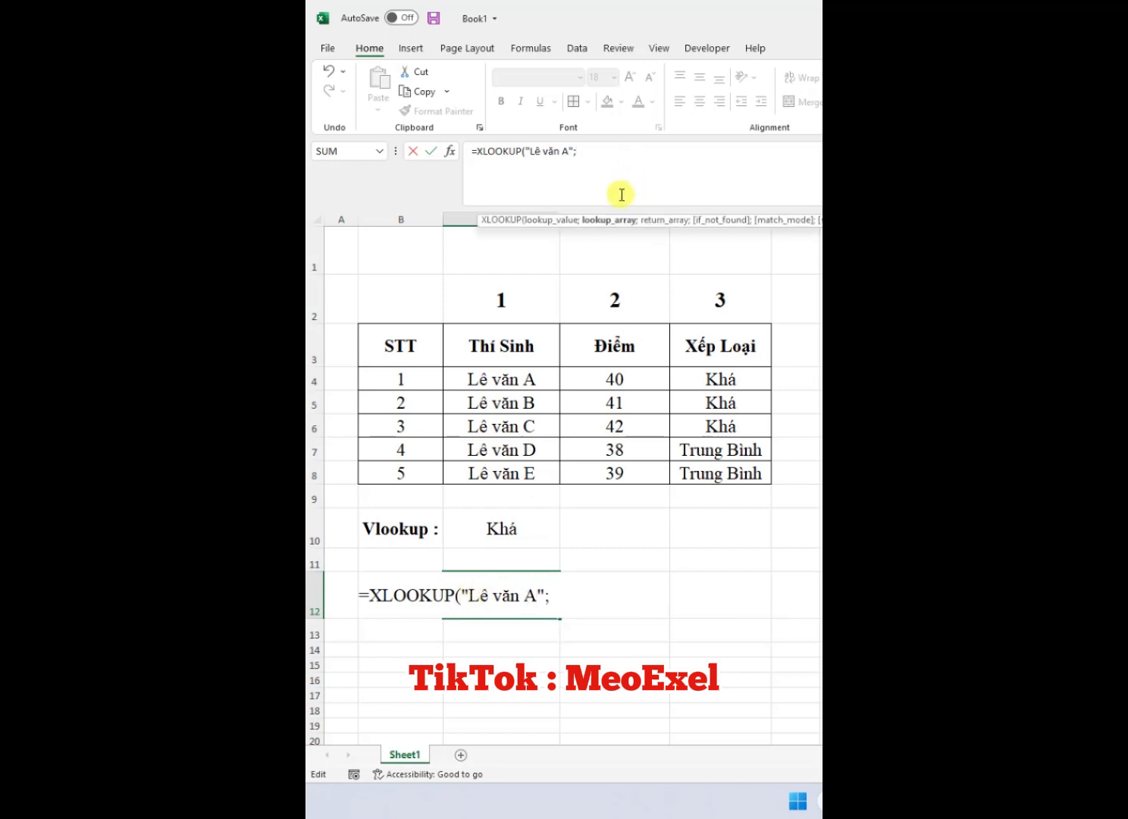
Step: Complete the XLOOKUP in C12 with column C:C as the lookup array and column E:E as the return array
left_click(462, 221)
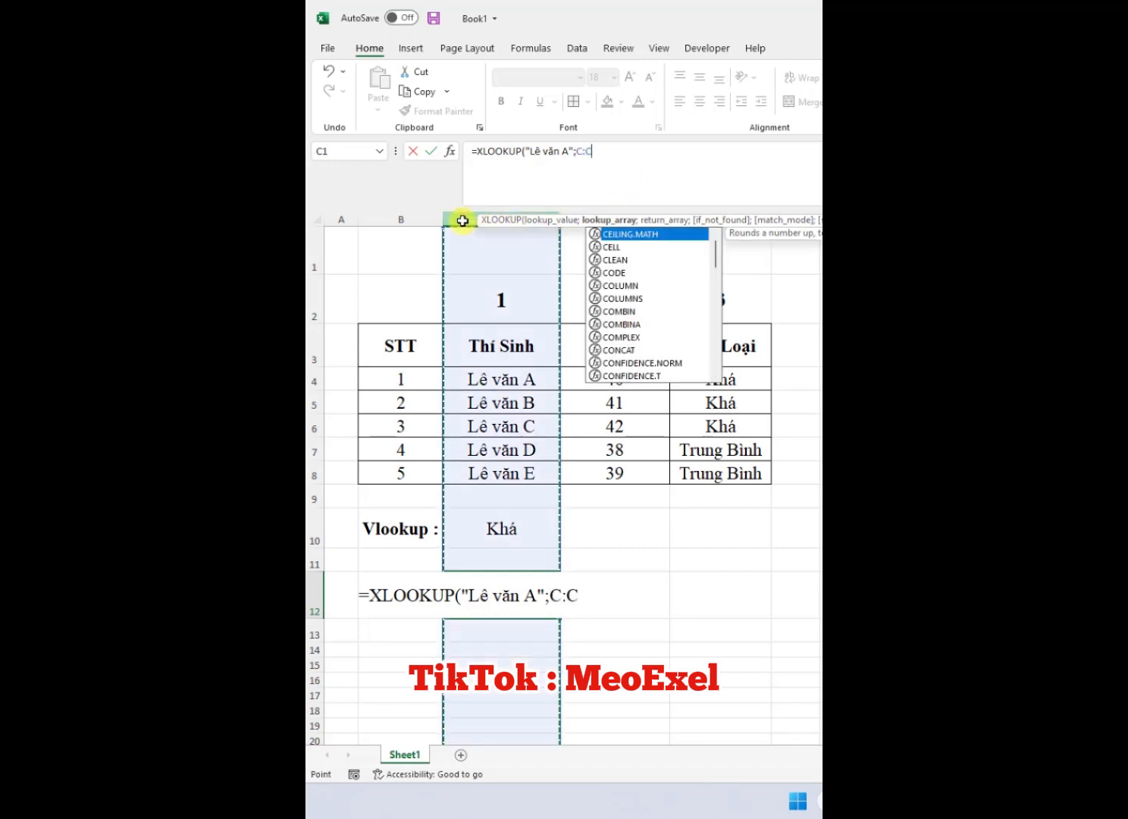
type(";")
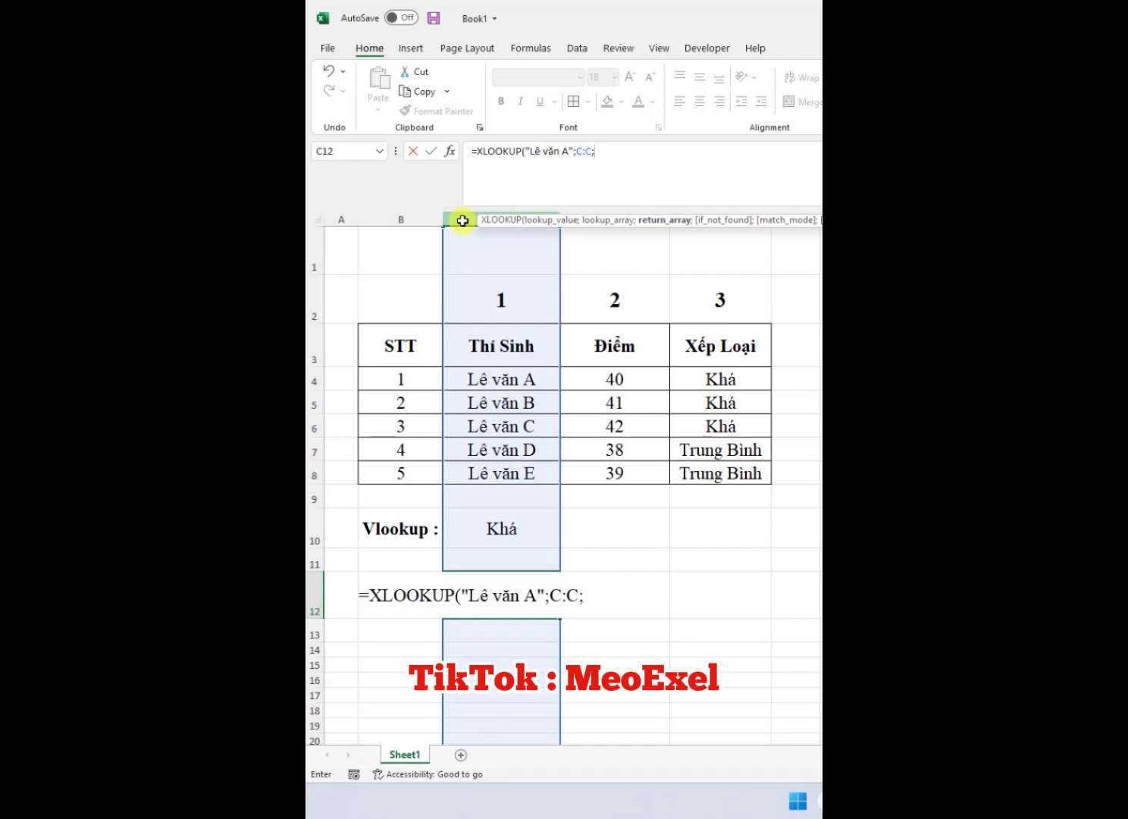
left_click(723, 210)
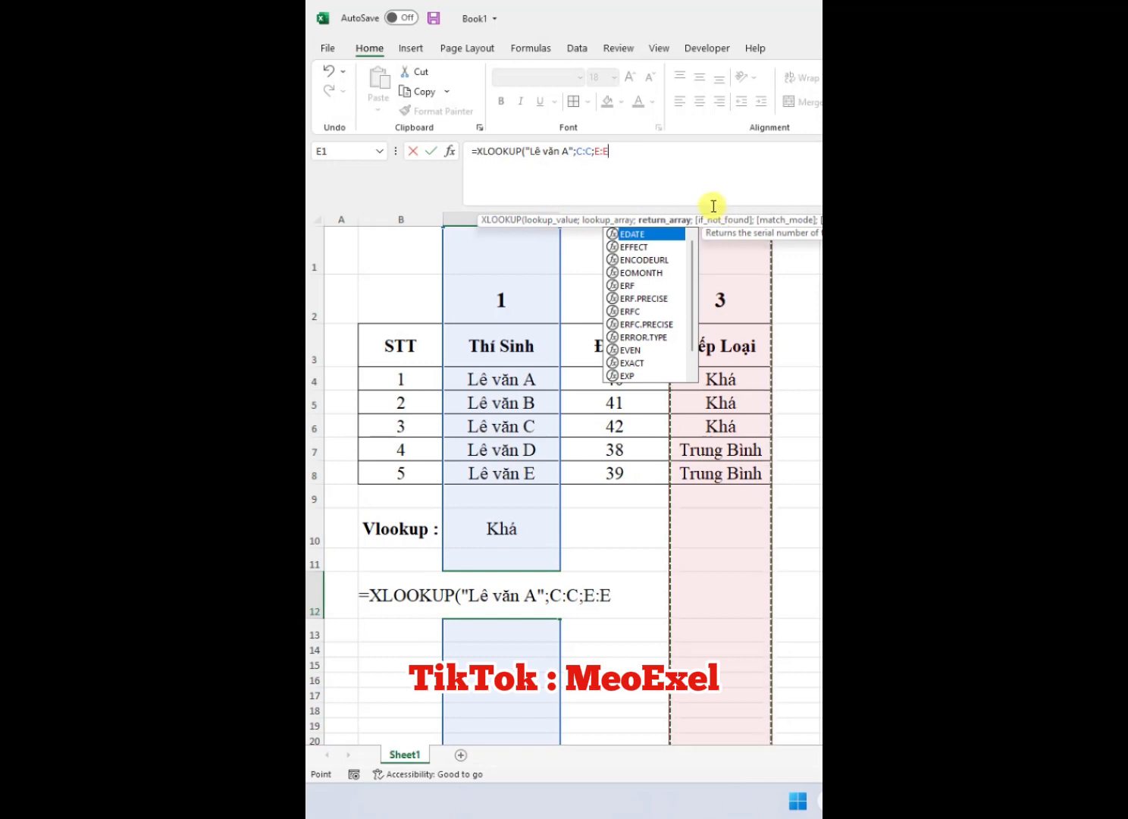
key("Escape")
type(")")
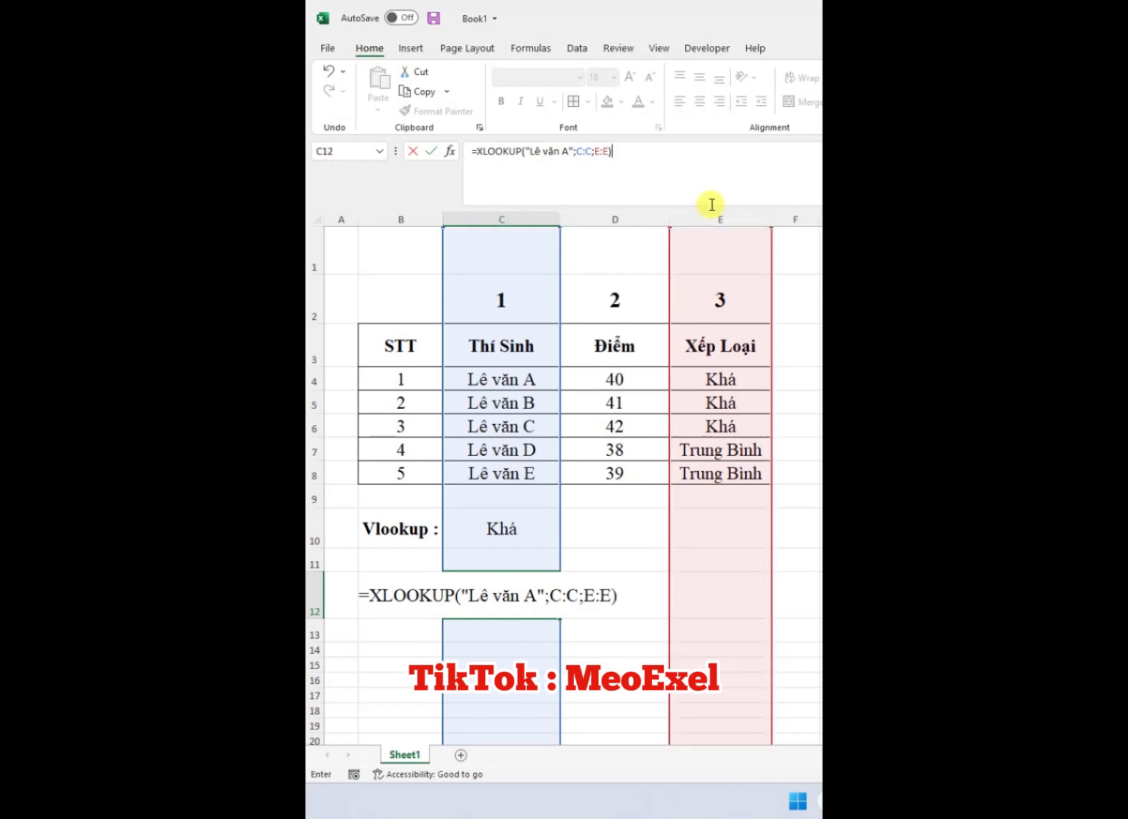
key("Return")
left_click(514, 593)
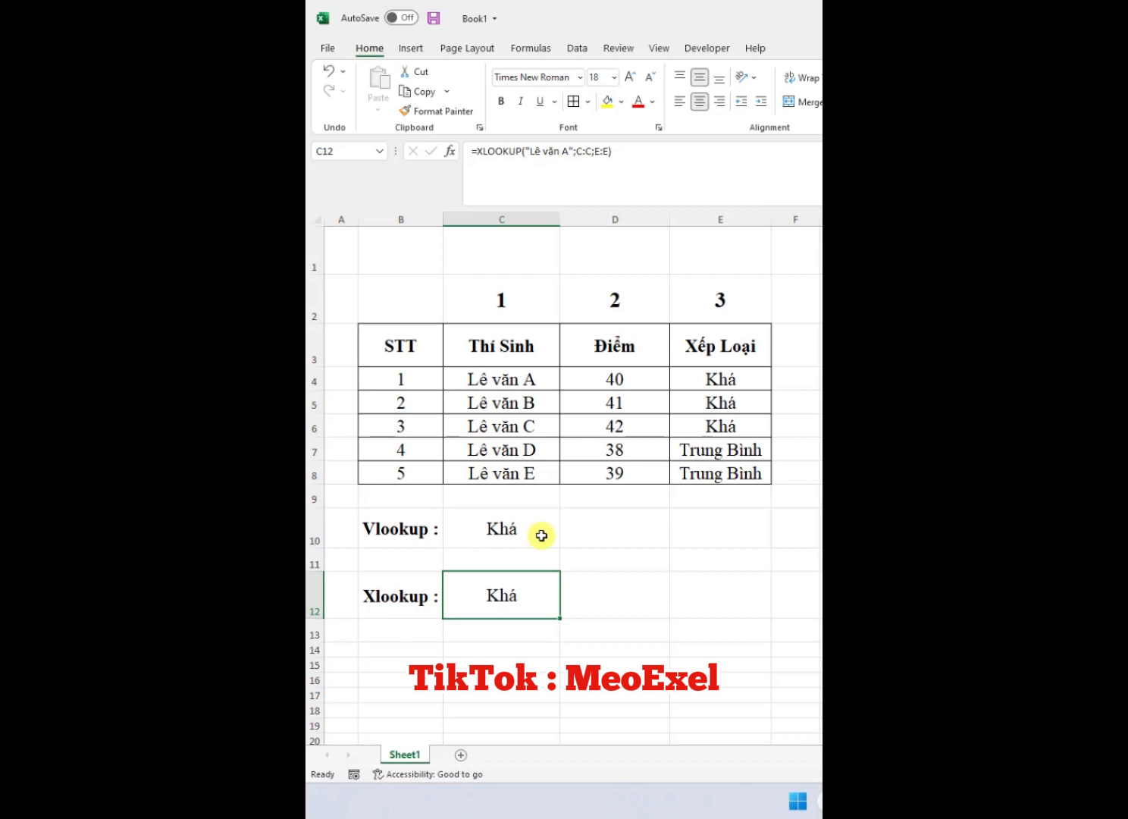
left_click(717, 382)
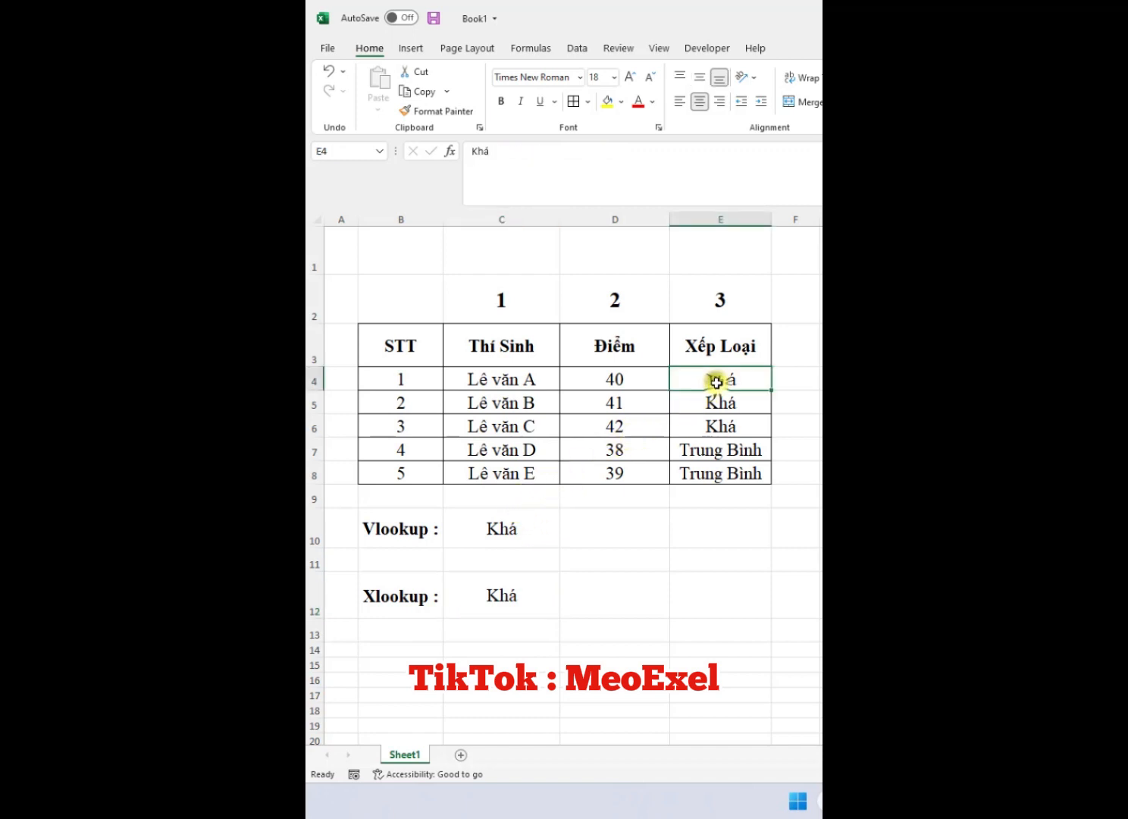
left_click(544, 388)
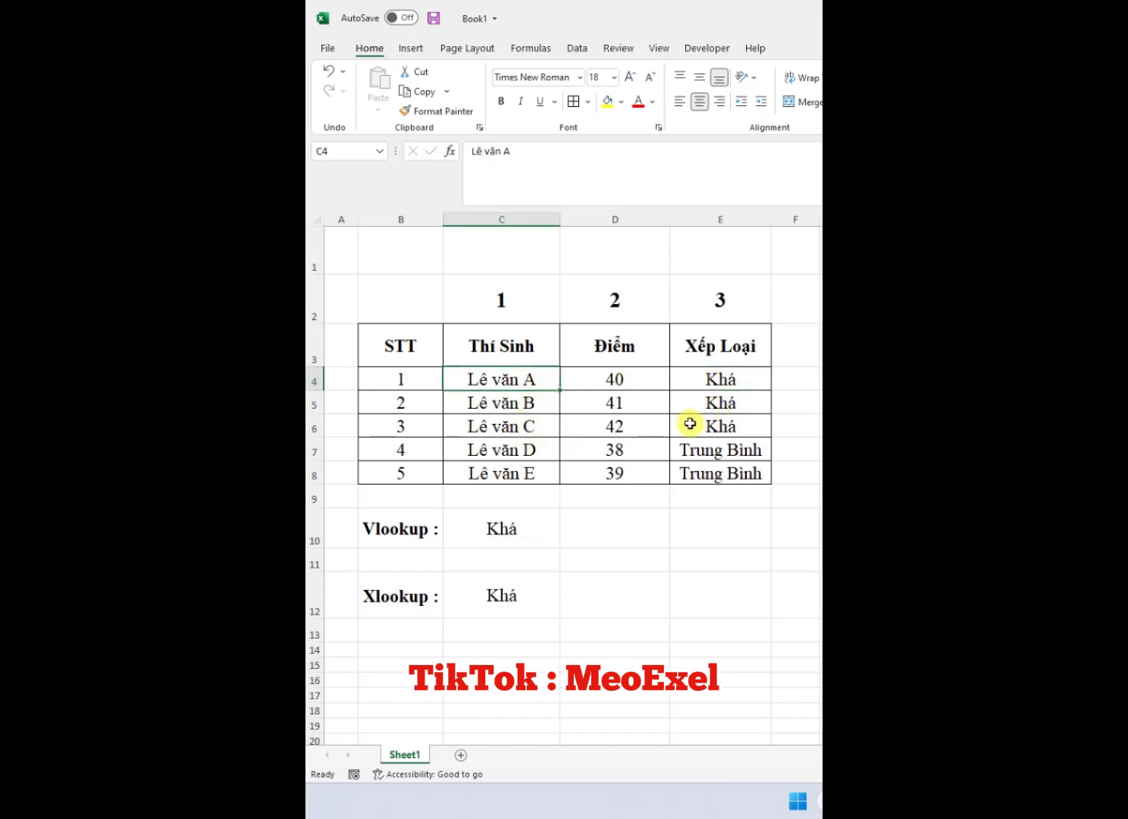
left_click(701, 401)
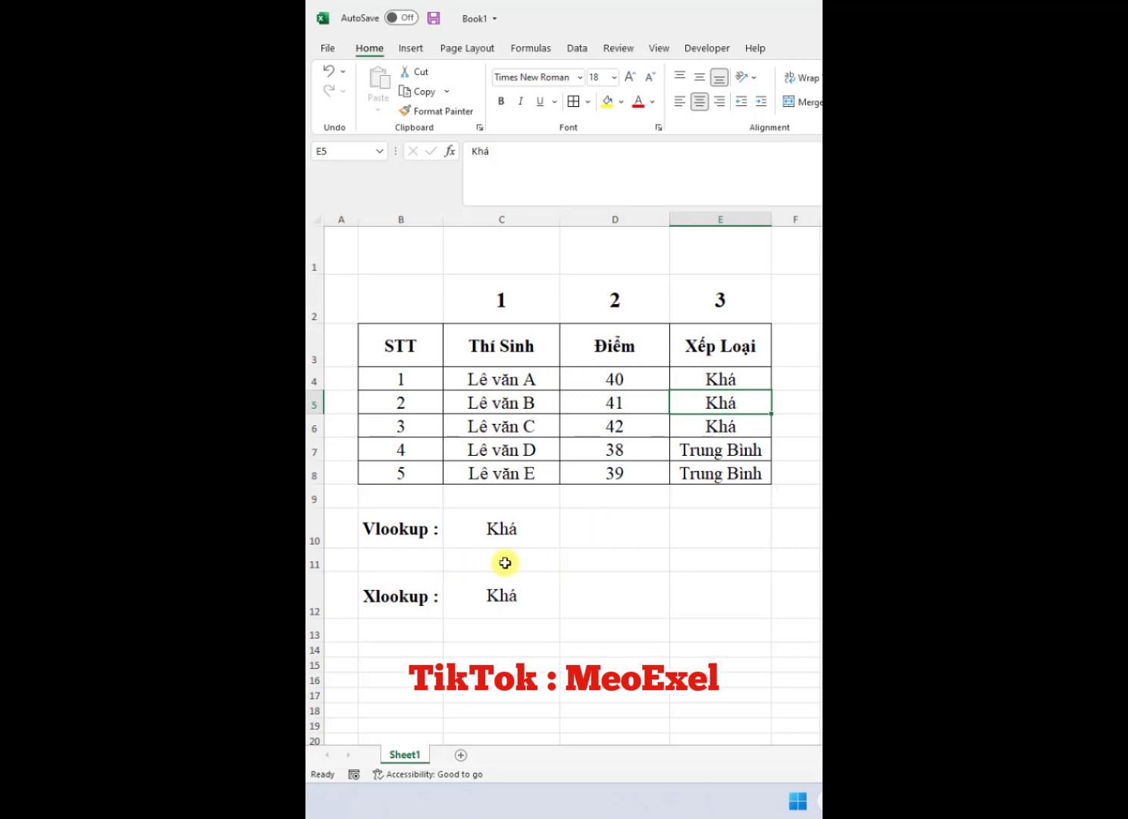
Step: Begin an XLOOKUP formula in cell D12 with the grade "Khá" in quotes as the lookup value
left_click(592, 596)
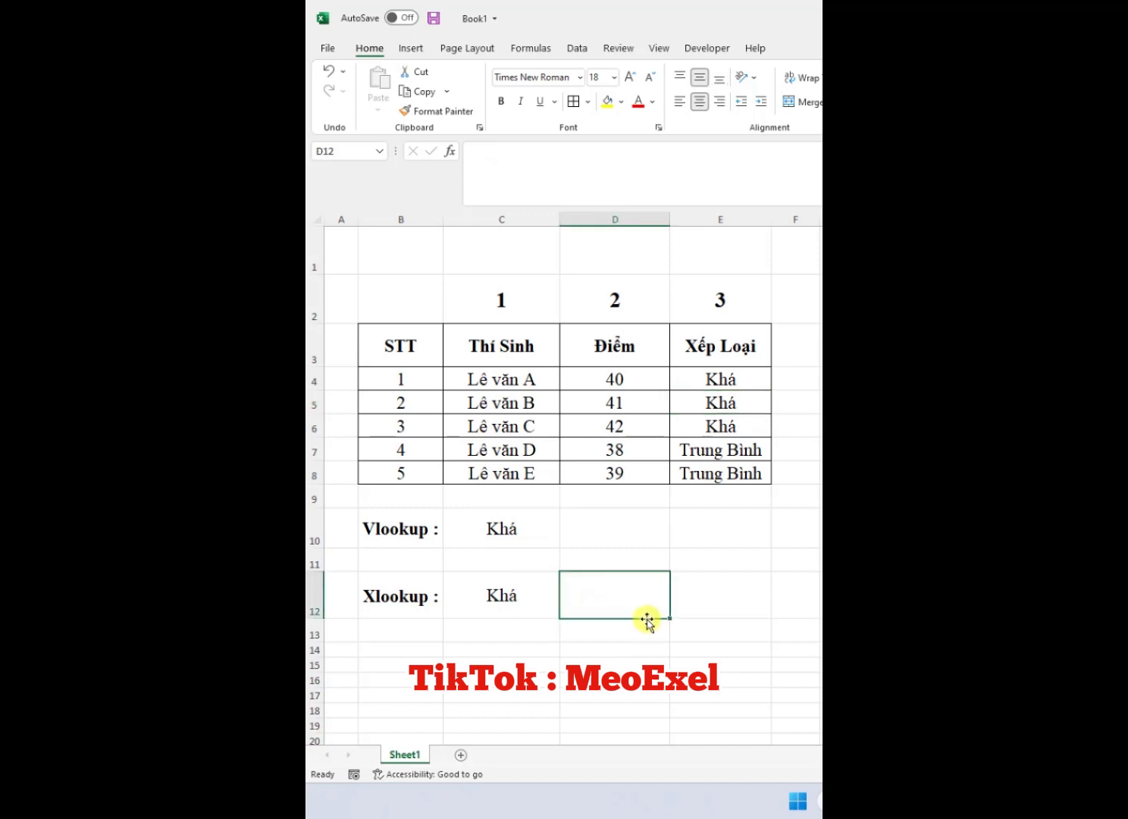
type("=XLOOKUP(")
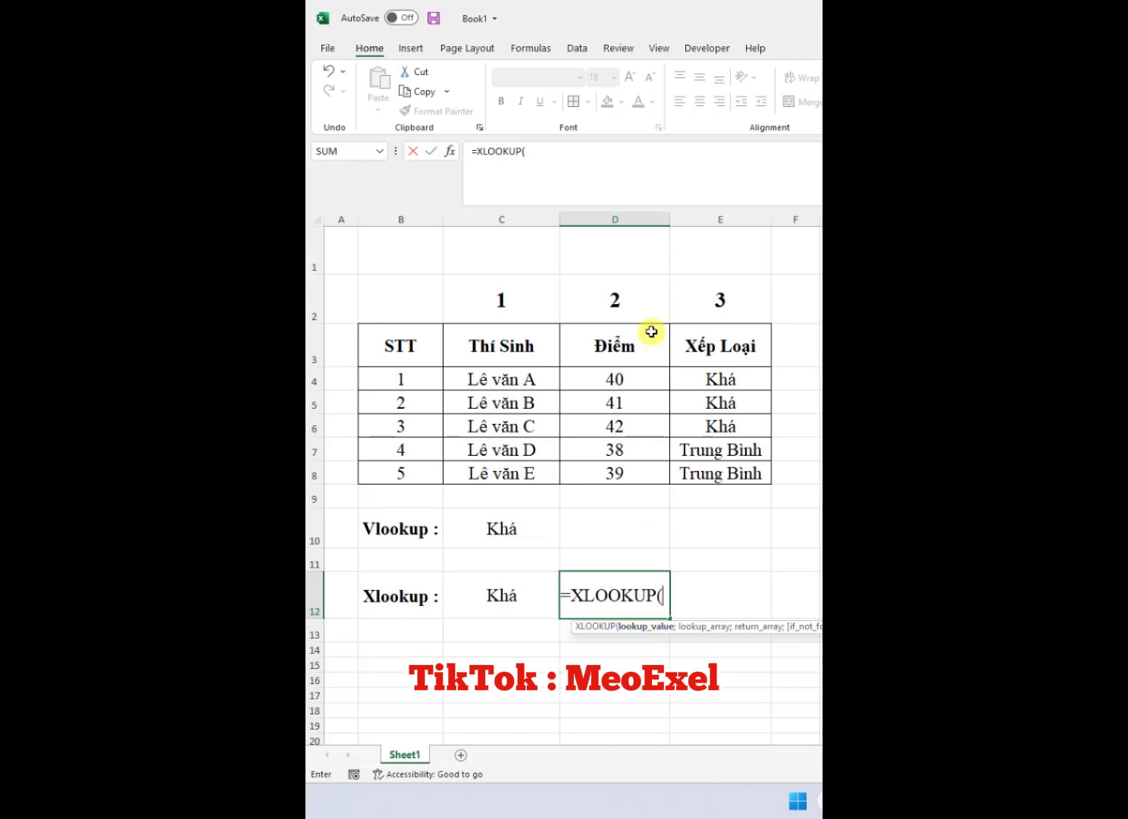
left_click(621, 170)
type("\"\"")
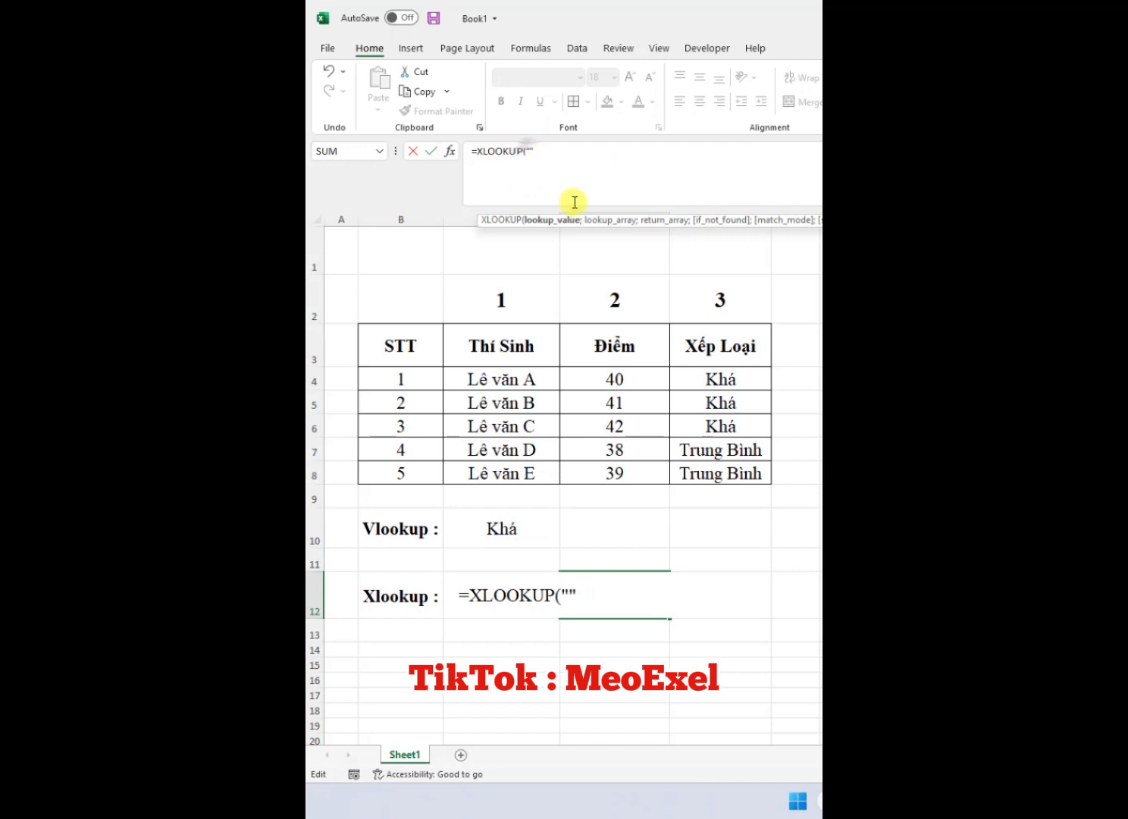
key("Left")
type("Khá\"")
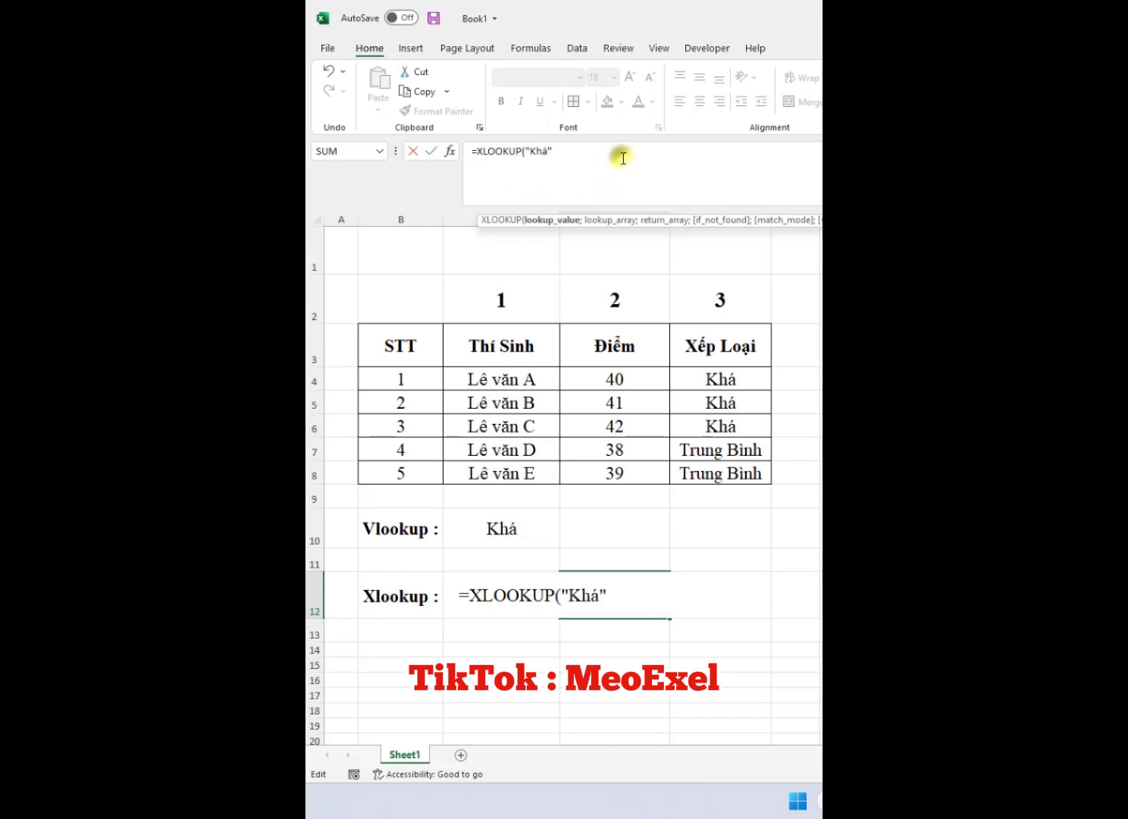
Step: Complete the XLOOKUP in D12 with column E:E as the lookup array and column C:C as the return array
type(";")
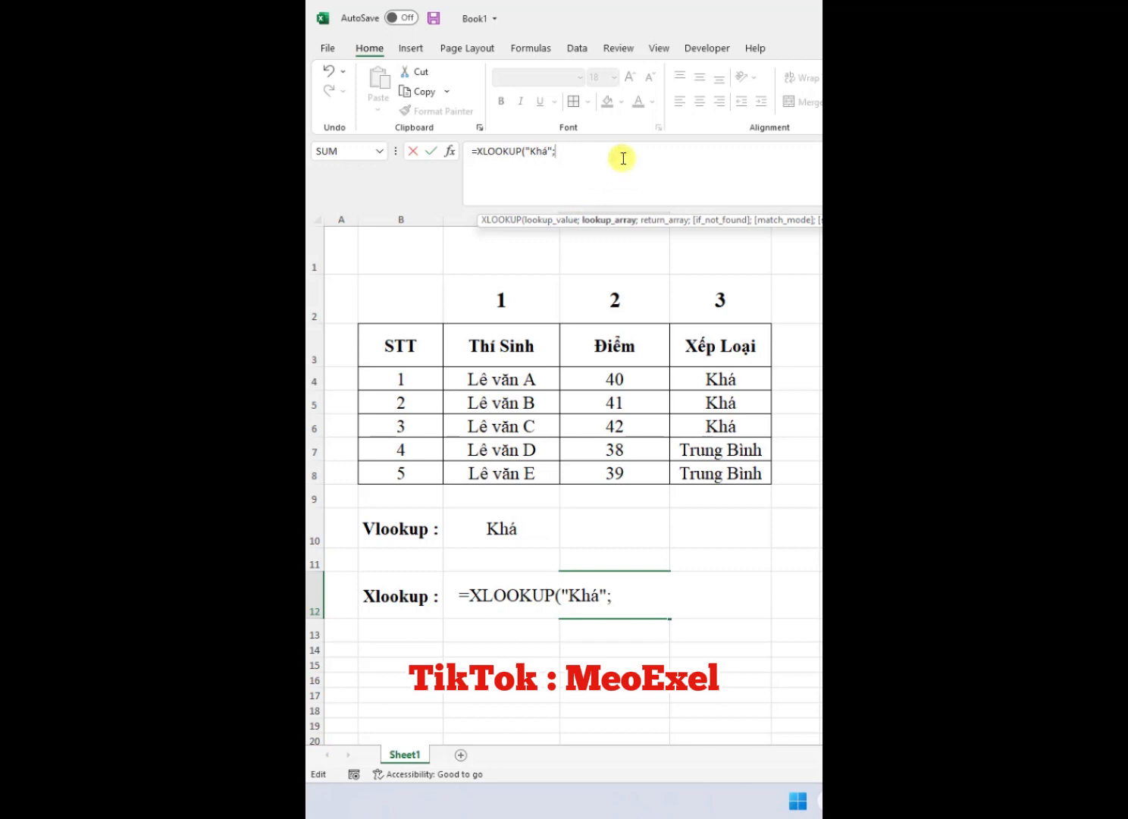
left_click(726, 211)
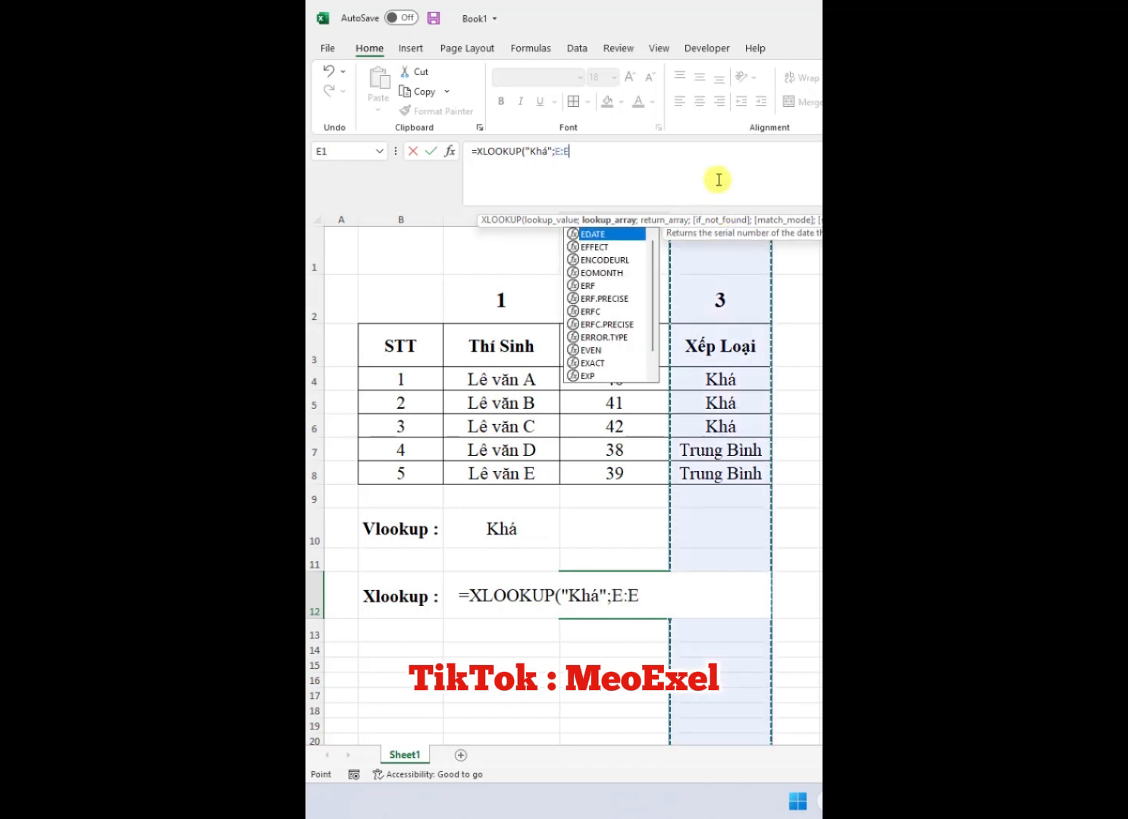
type(";")
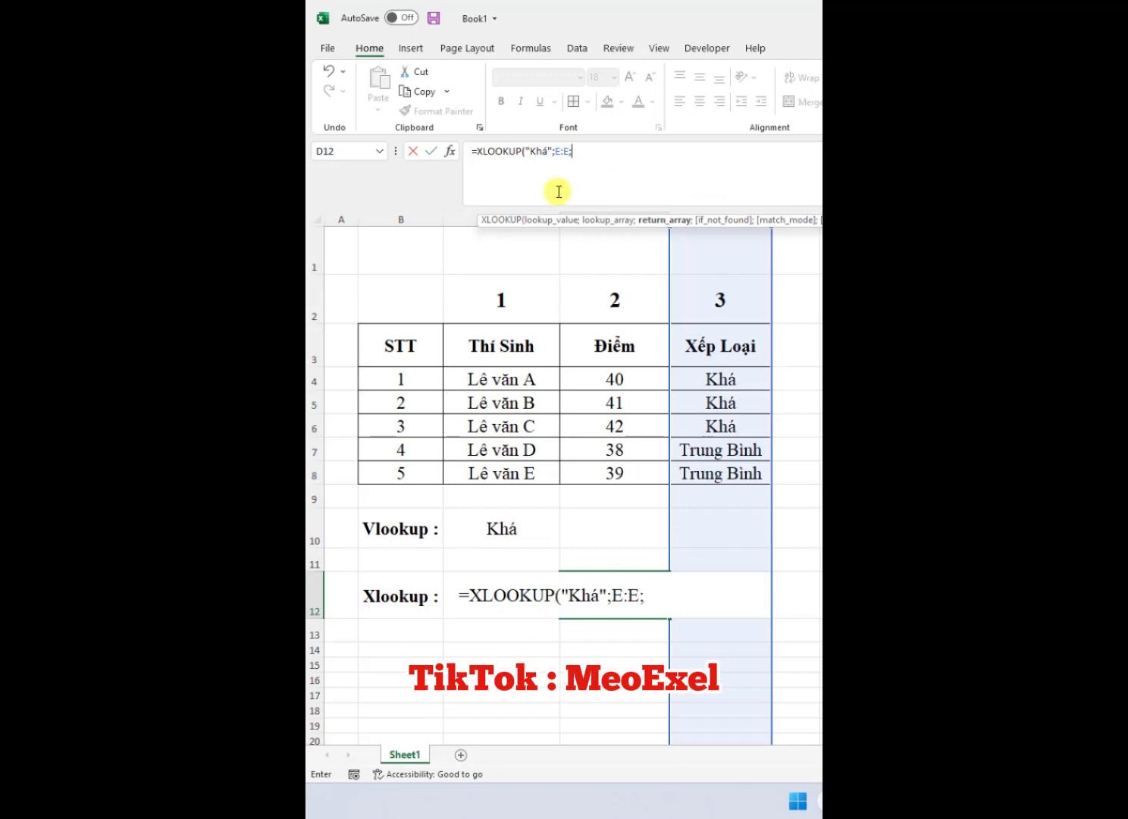
left_click(471, 220)
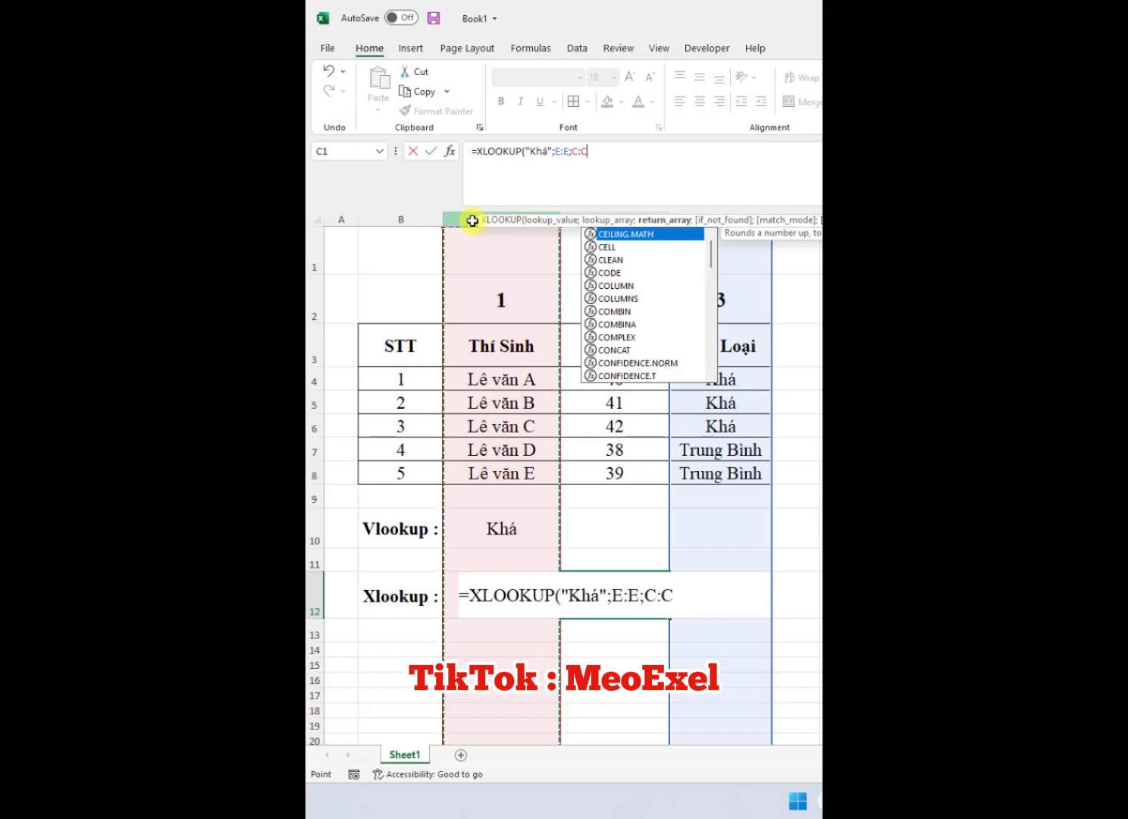
type(")")
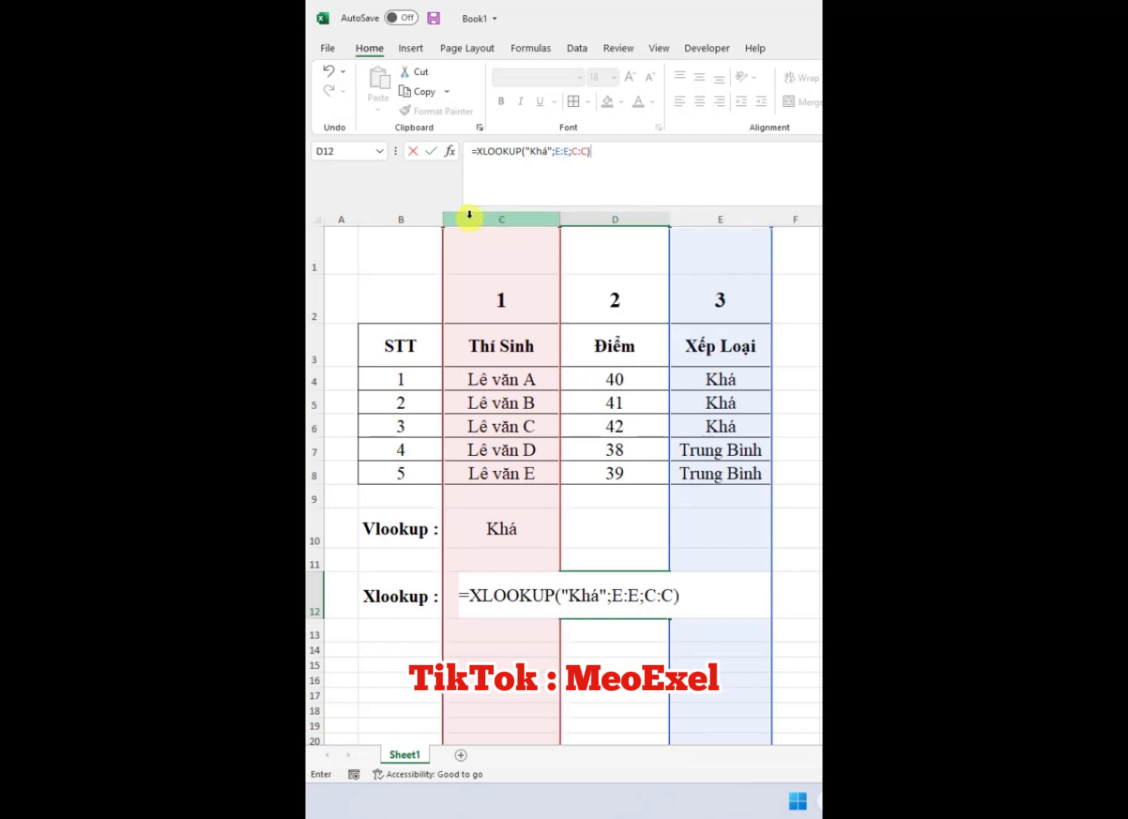
key("Return")
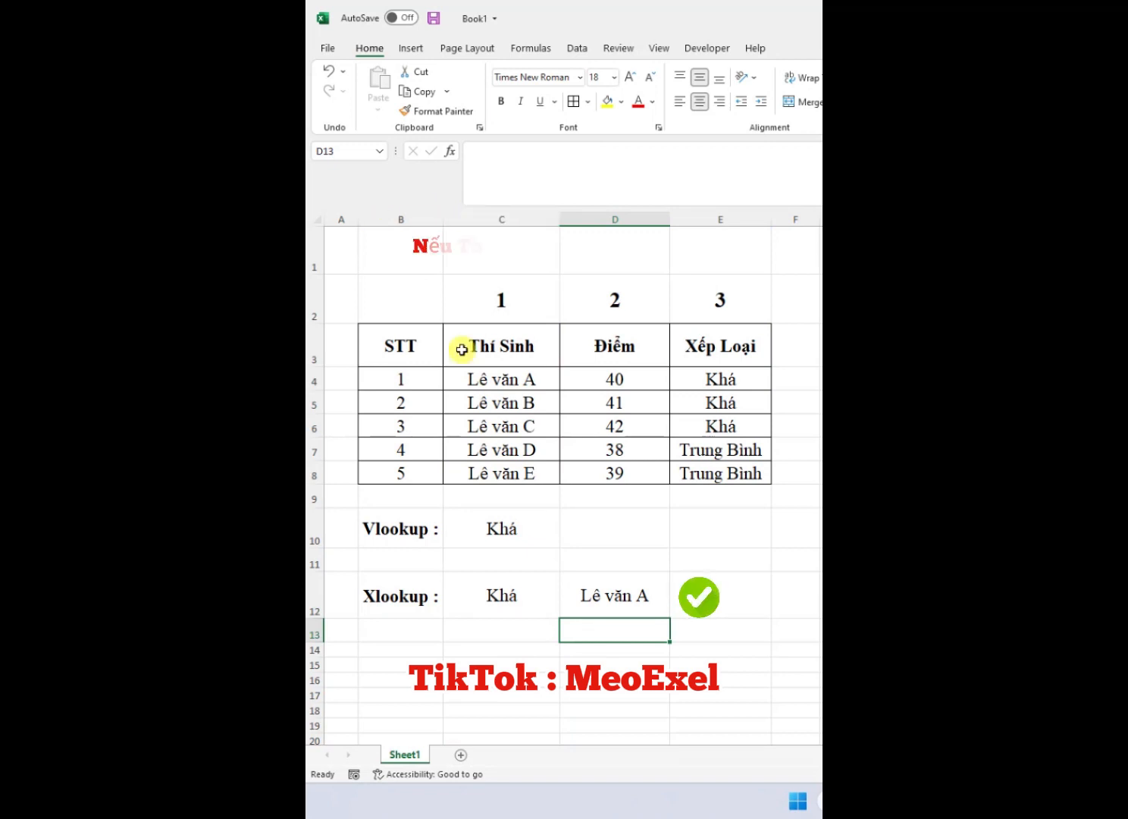
Step: Check the reverse lookup in D12 against the grades in E4:E6 and the candidate names in C4:C6
left_click(622, 598)
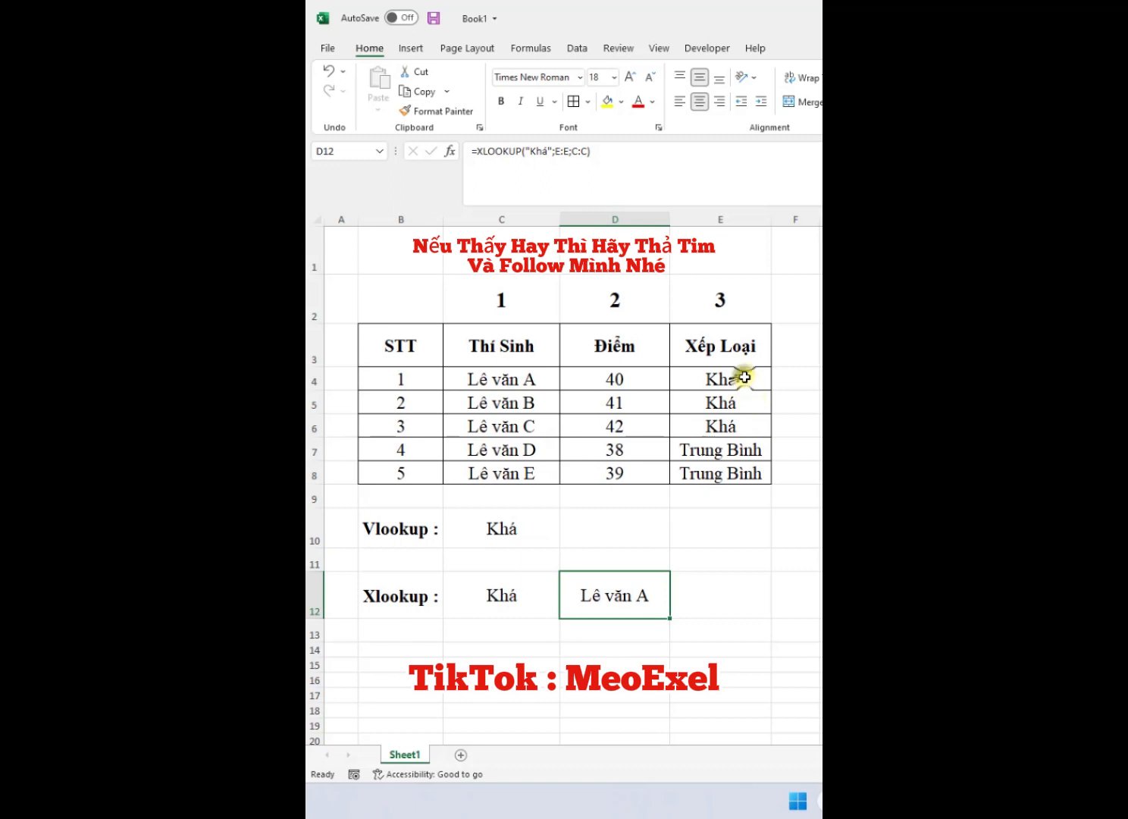
left_click_drag(744, 377, 745, 428)
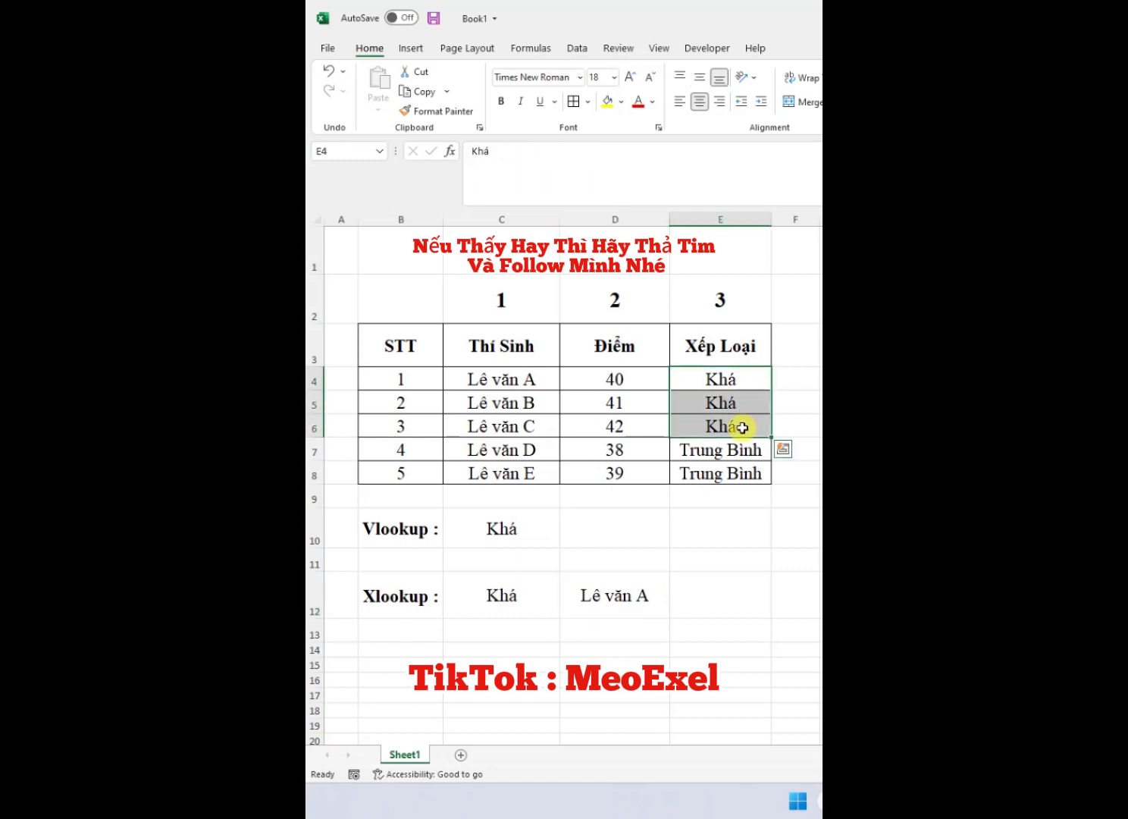
left_click(531, 378)
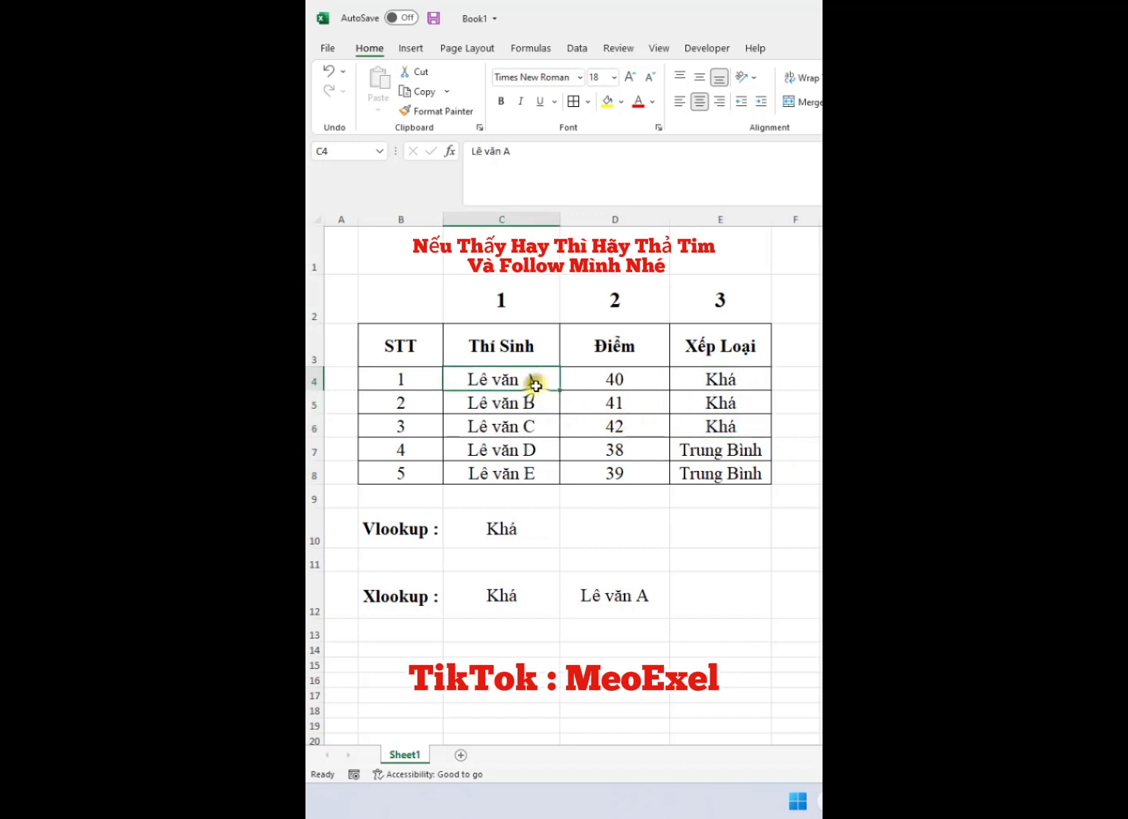
left_click(539, 398)
left_click(545, 423)
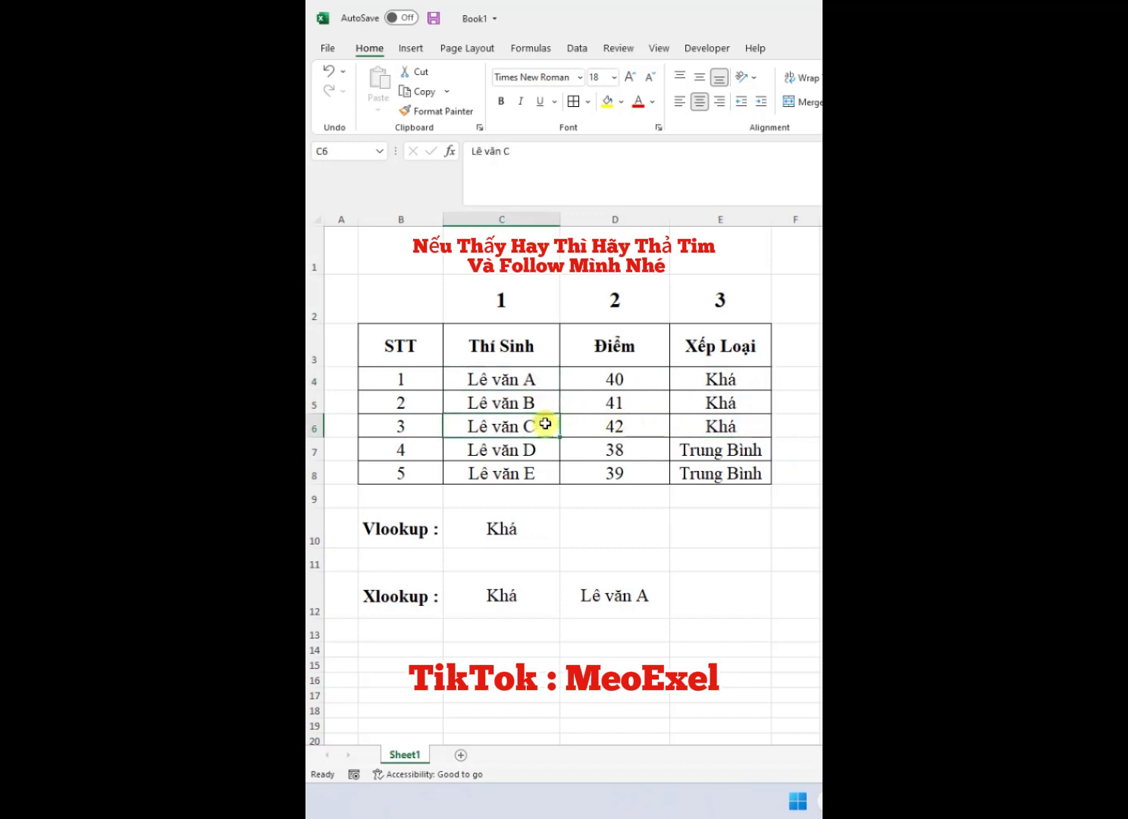